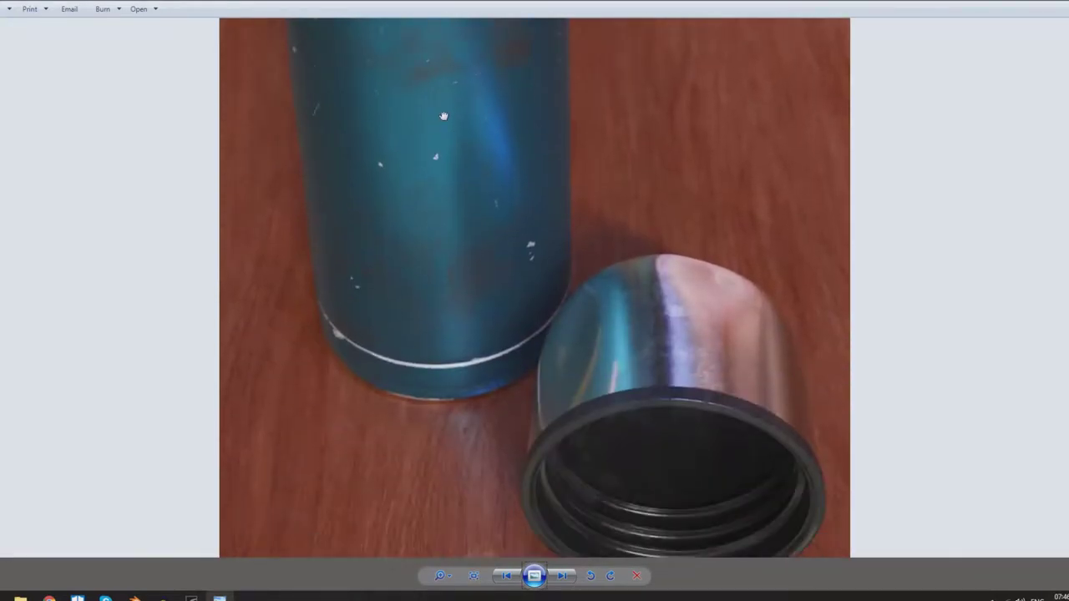
Examine the finished render of the scratched metal flask and its cap.
scroll(756, 285, "up", 2)
scroll(756, 284, "down", 3)
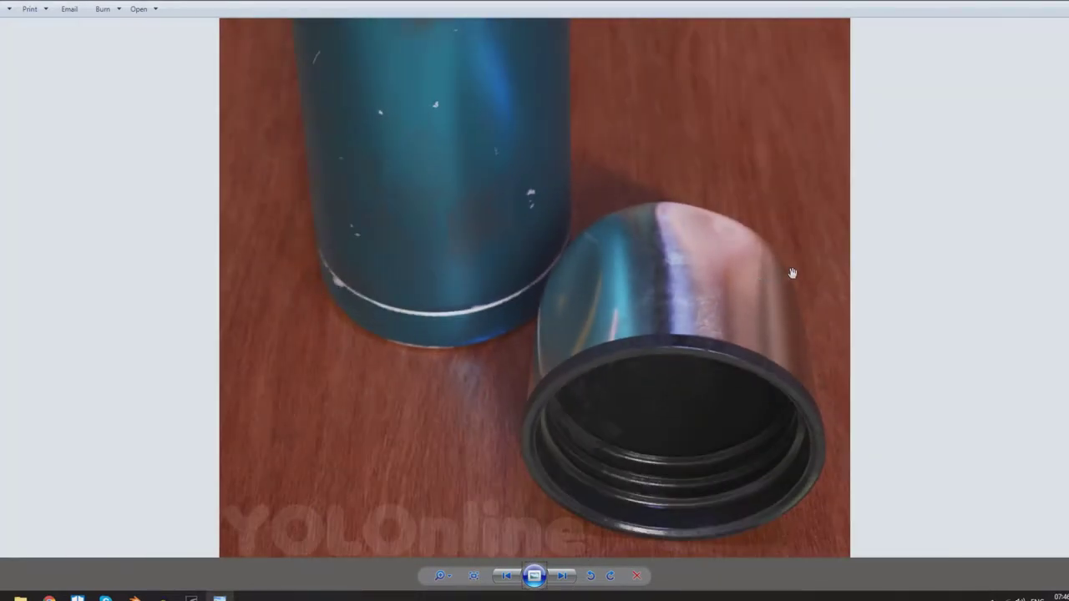
key("Right")
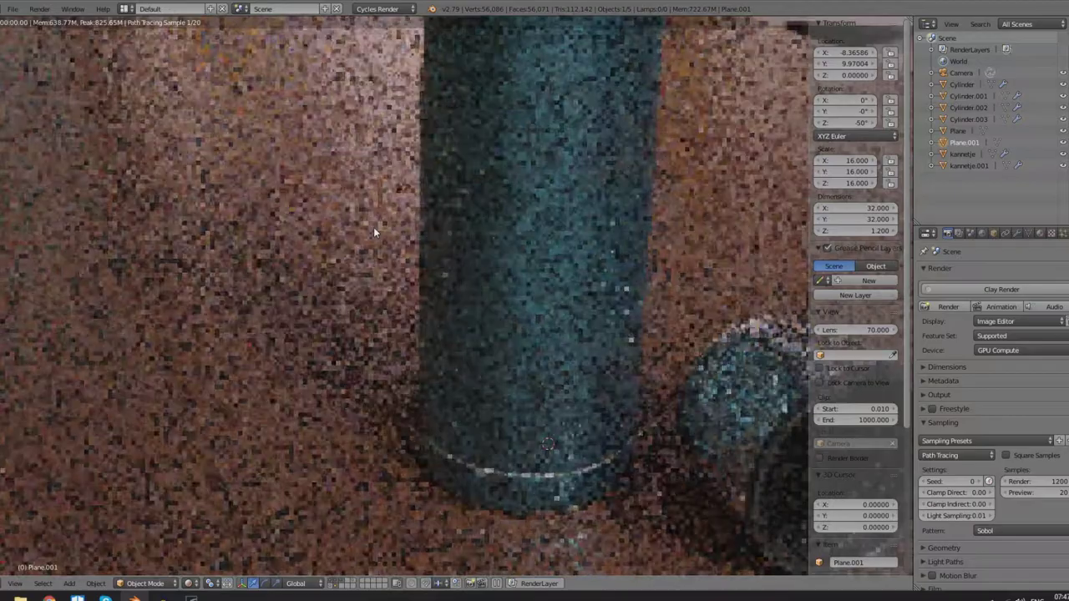
Switch to Blender and inspect the flask model in rendered and solid shading.
scroll(373, 227, "down", 5)
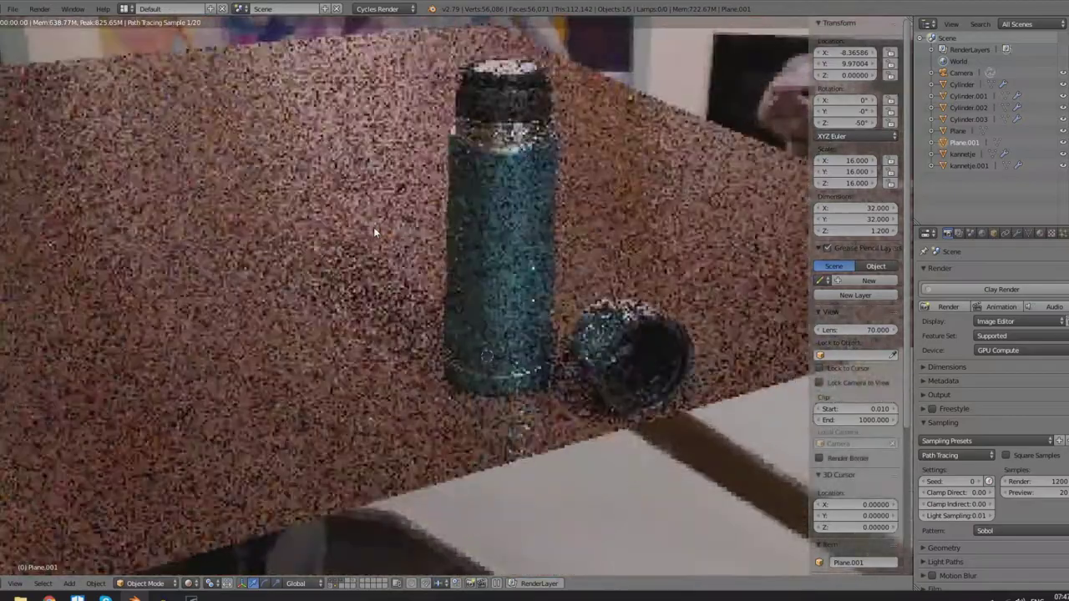
middle_click_drag(373, 227, 358, 246)
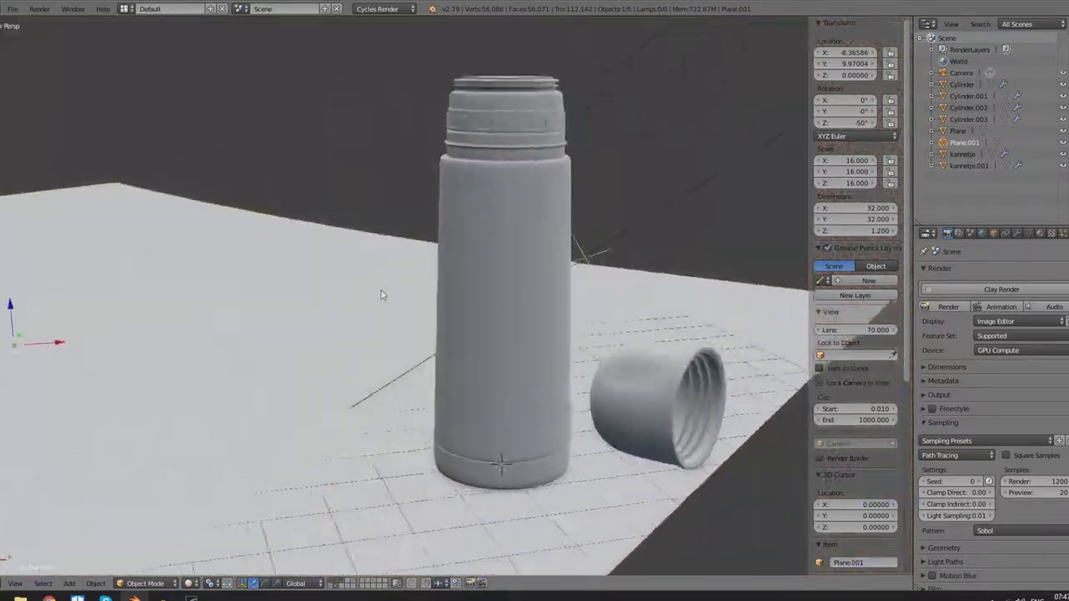
key("z")
key("z")
right_click(515, 191)
key("KP_Decimal")
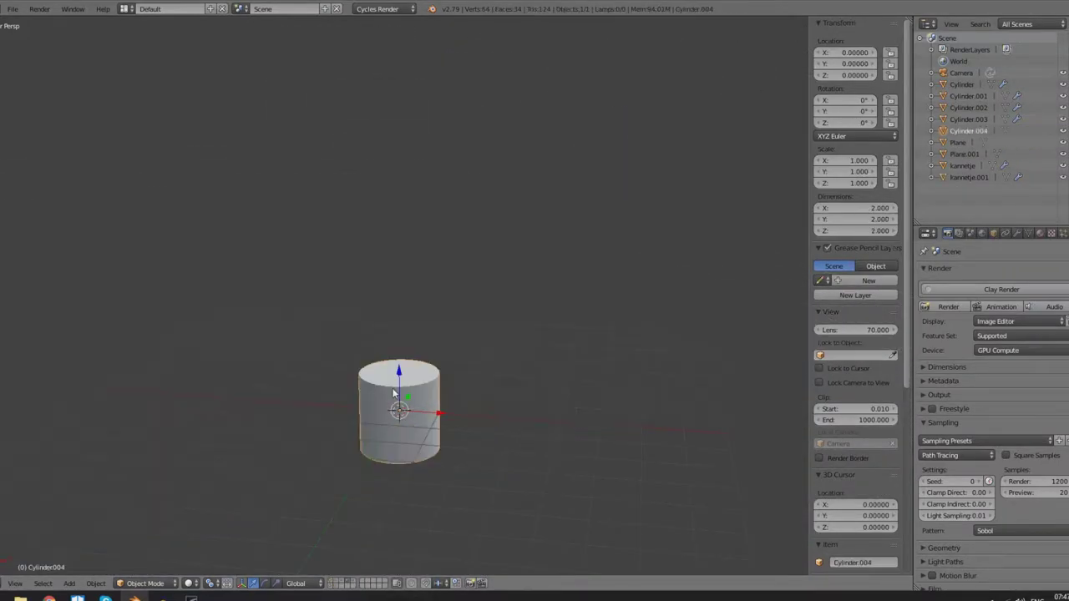
Extrude the top face of the test cylinder upward by about 1.5 units.
key("Tab")
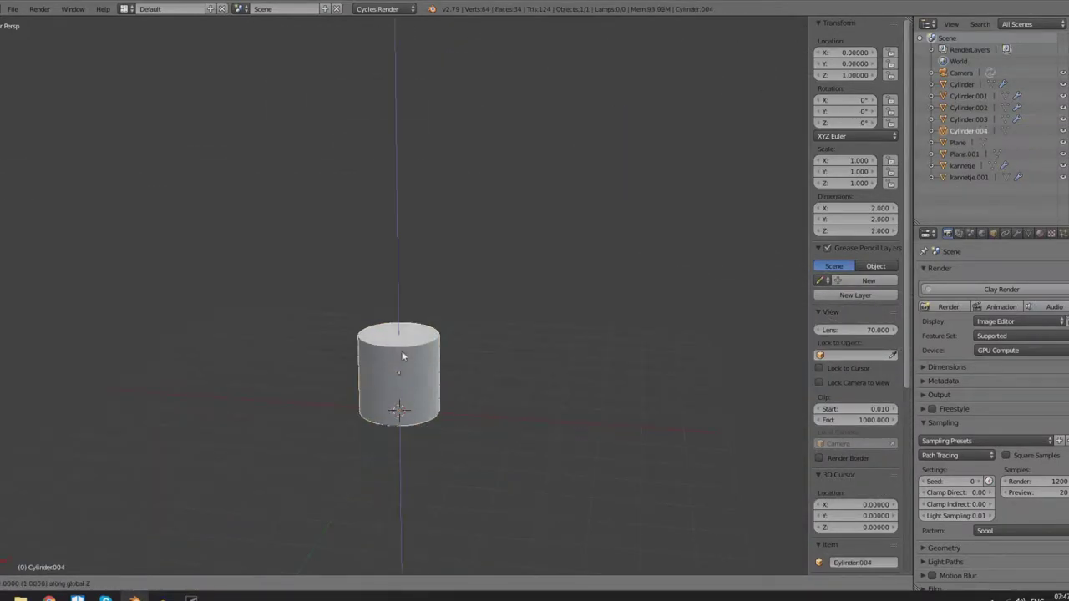
key("a")
key("KP_Decimal")
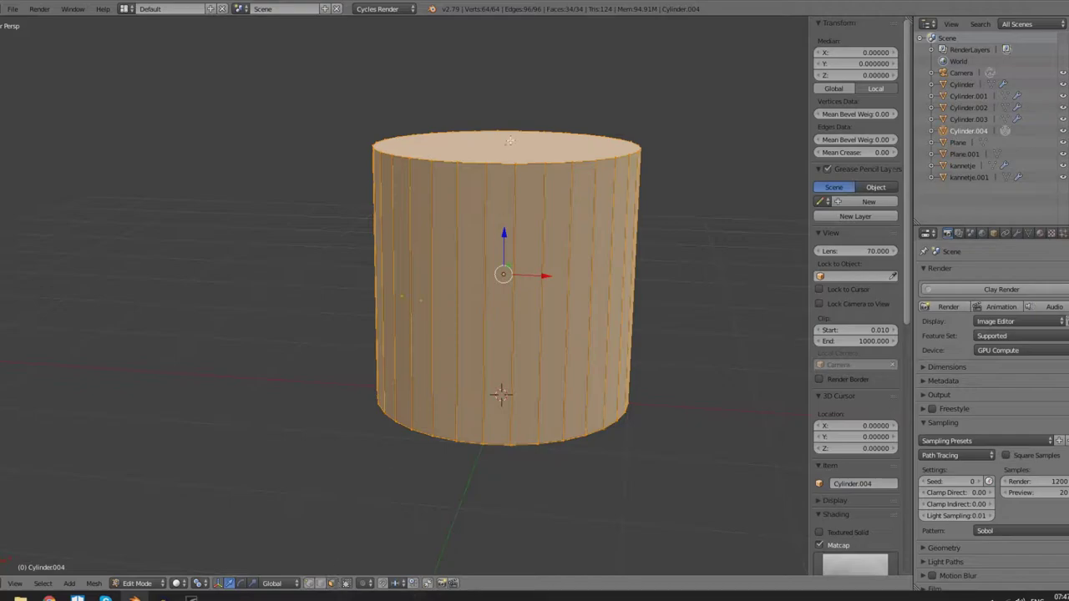
right_click(509, 138)
middle_click_drag(542, 189, 456, 301, "shift")
key("e")
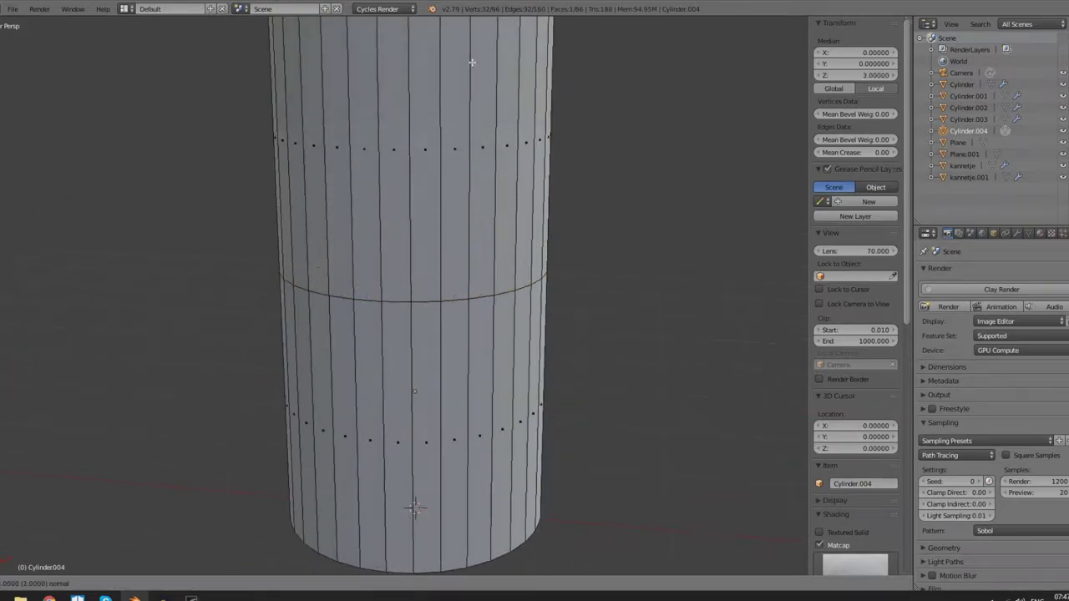
left_click(472, 62)
Add two loop cuts around the cylinder's upper section and scale the upper loop inward into a neck.
key("ctrl+r")
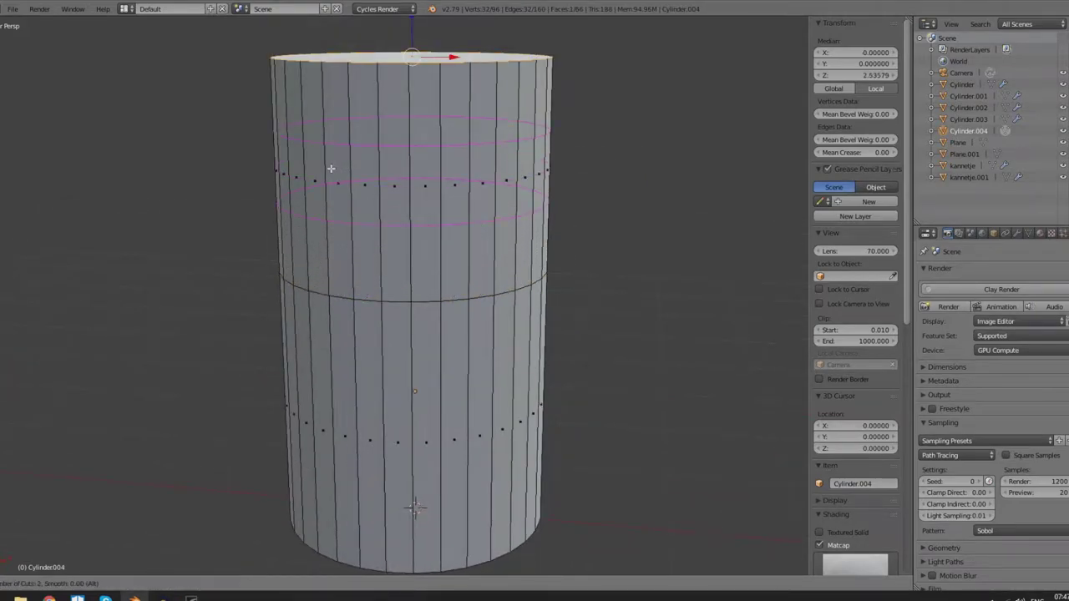
left_click(331, 167)
right_click(331, 167)
right_click(325, 145)
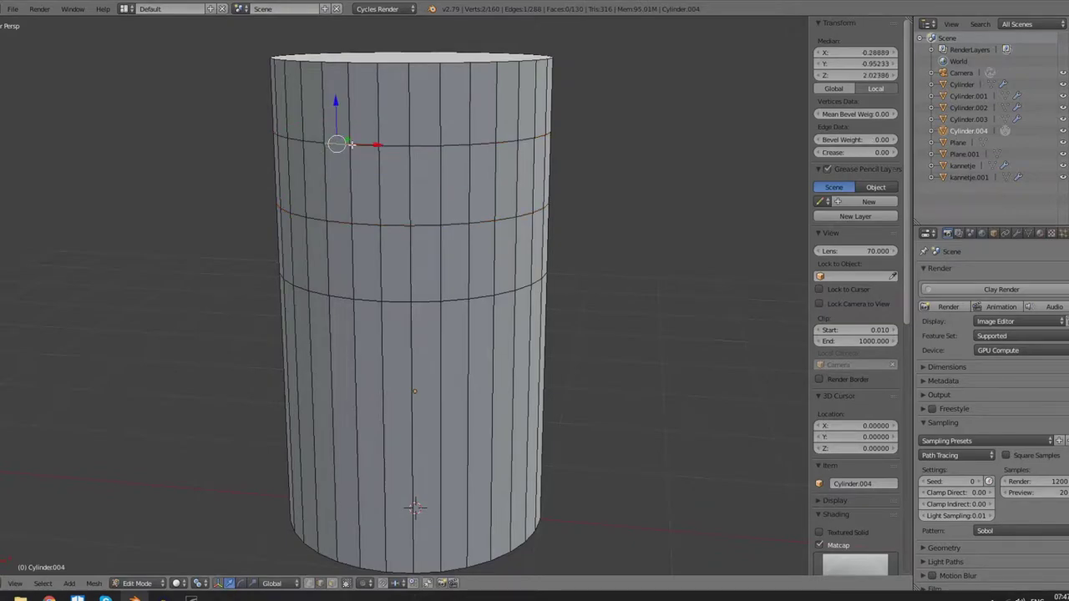
right_click(339, 143, "alt")
key("s")
left_click(276, 130)
scroll(377, 200, "down", 5)
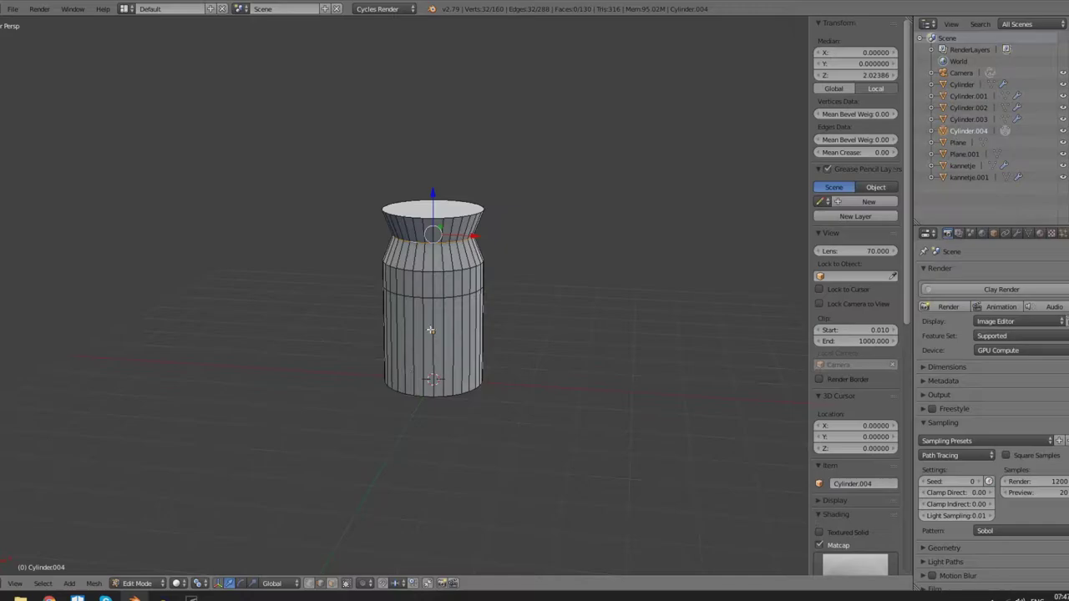
key("Tab")
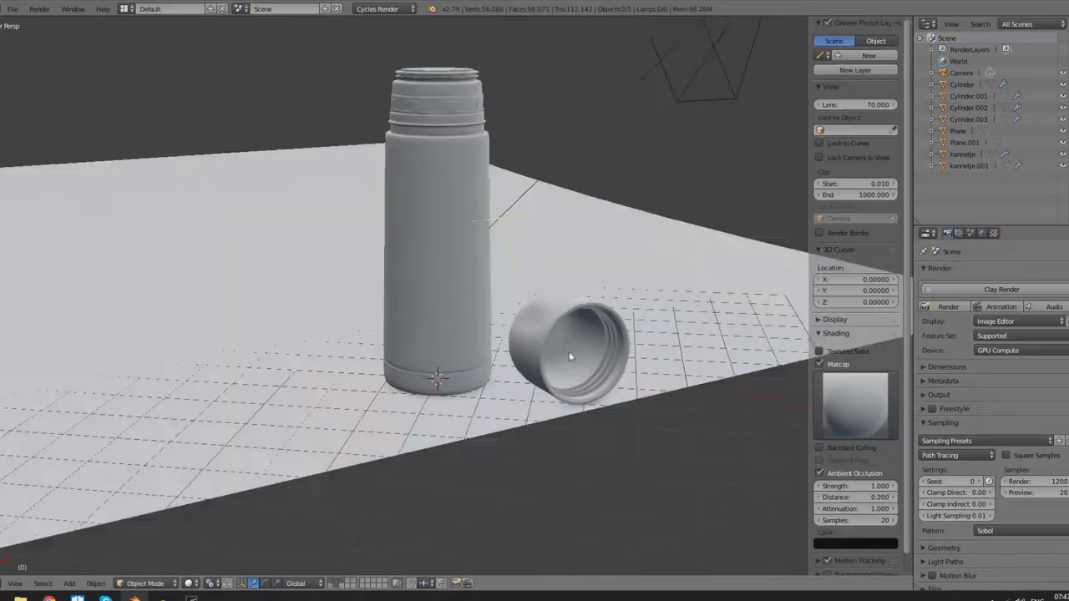
Inspect the flask and cap, selecting the flask body and viewing its painted surface in rendered shading.
middle_click_drag(569, 351, 501, 365)
scroll(366, 373, "up", 5)
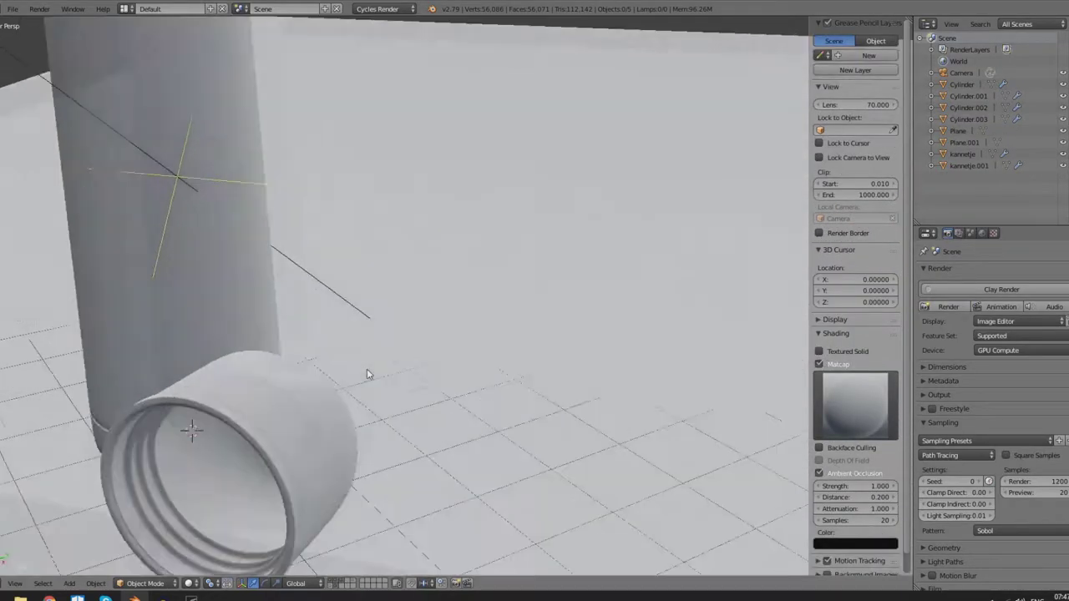
scroll(367, 373, "down", 3)
right_click(422, 334)
middle_click_drag(422, 334, 444, 183)
right_click(497, 351)
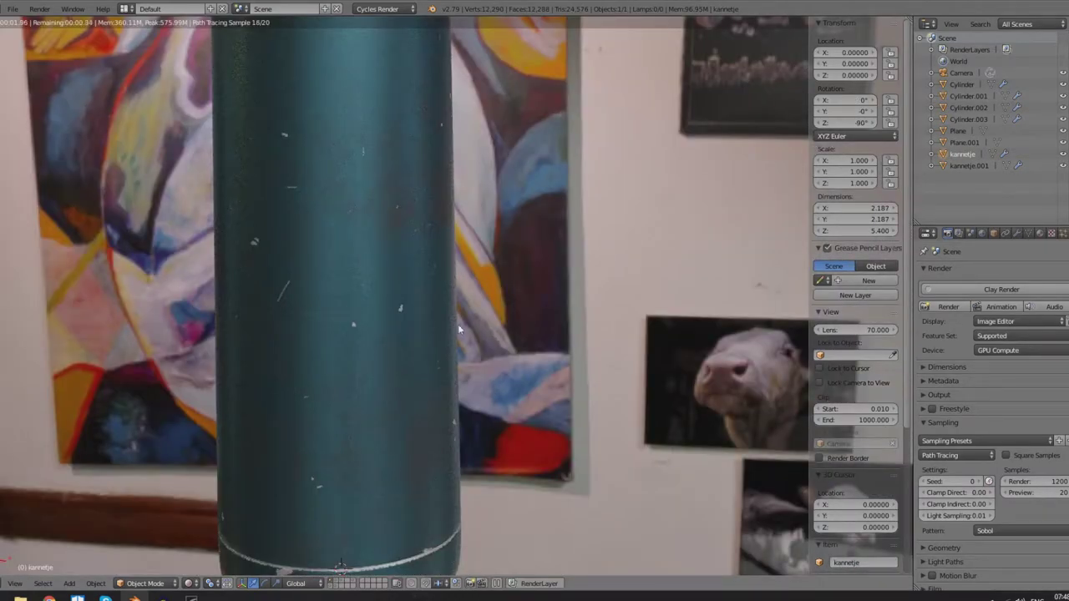
mouse_move(409, 326)
middle_mouse_down("shift")
mouse_move(424, 405)
mouse_move(419, 335)
middle_mouse_up("shift")
scroll(424, 405, "down", 2)
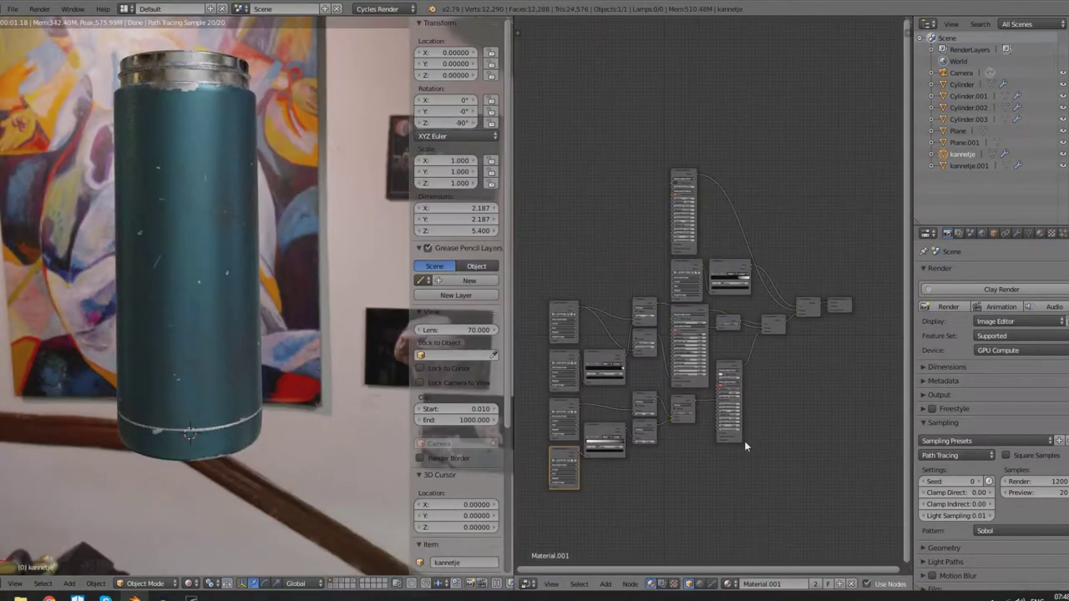
Review the flask's material node tree and move the bare metal's Principled BSDF node slightly upward.
middle_click_drag(745, 446, 768, 375)
scroll(770, 378, "up", 2)
scroll(770, 377, "down", 1)
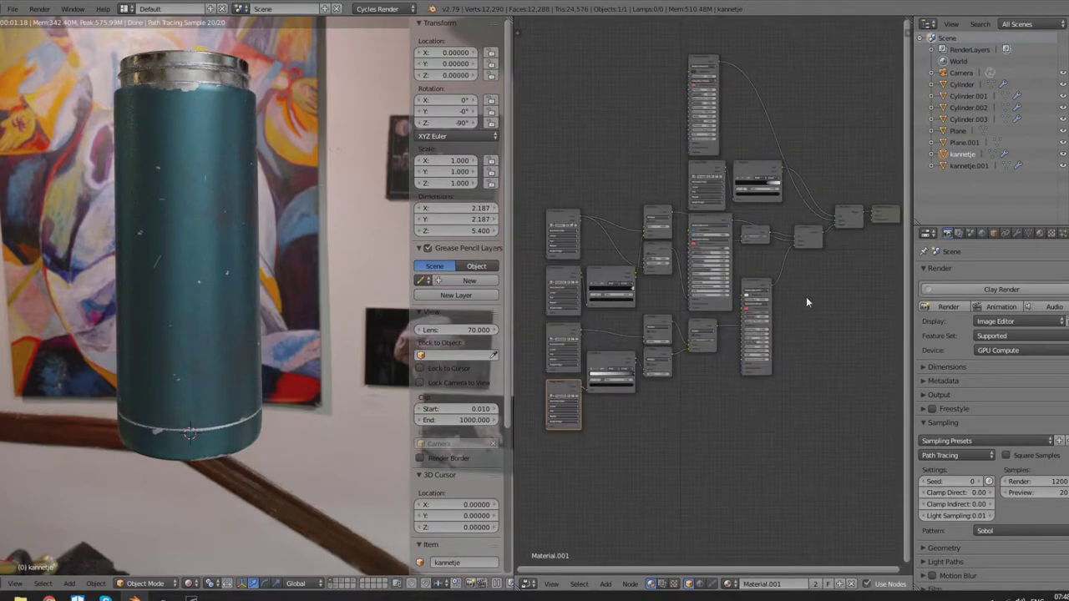
scroll(709, 432, "up", 4)
middle_click_drag(708, 440, 802, 399)
scroll(804, 405, "up", 5)
scroll(804, 404, "down", 1)
left_click_drag(710, 374, 712, 342)
scroll(808, 376, "down", 2)
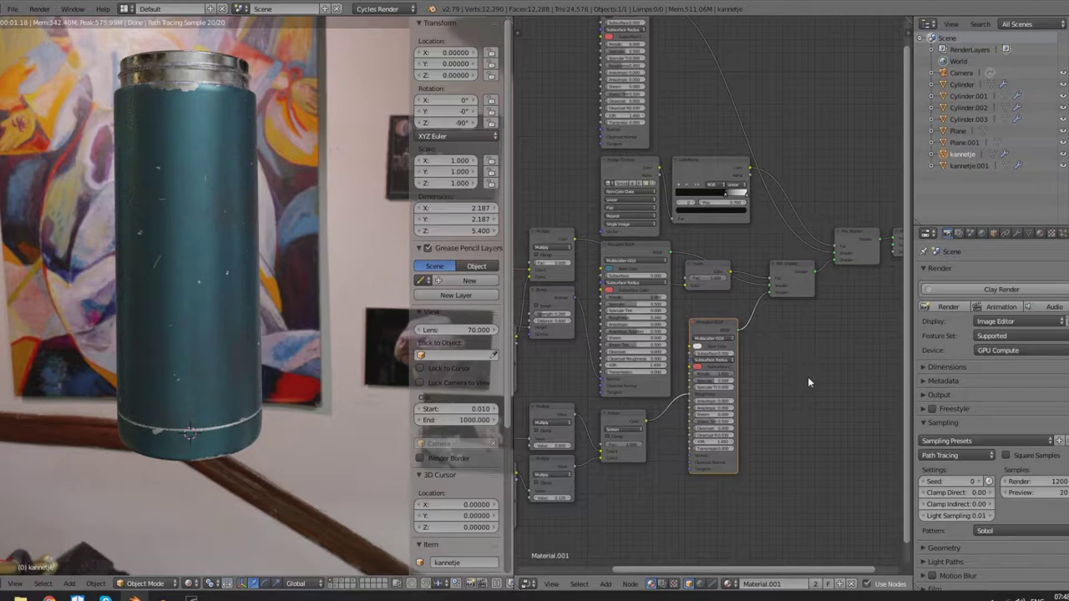
left_click_drag(709, 325, 708, 303)
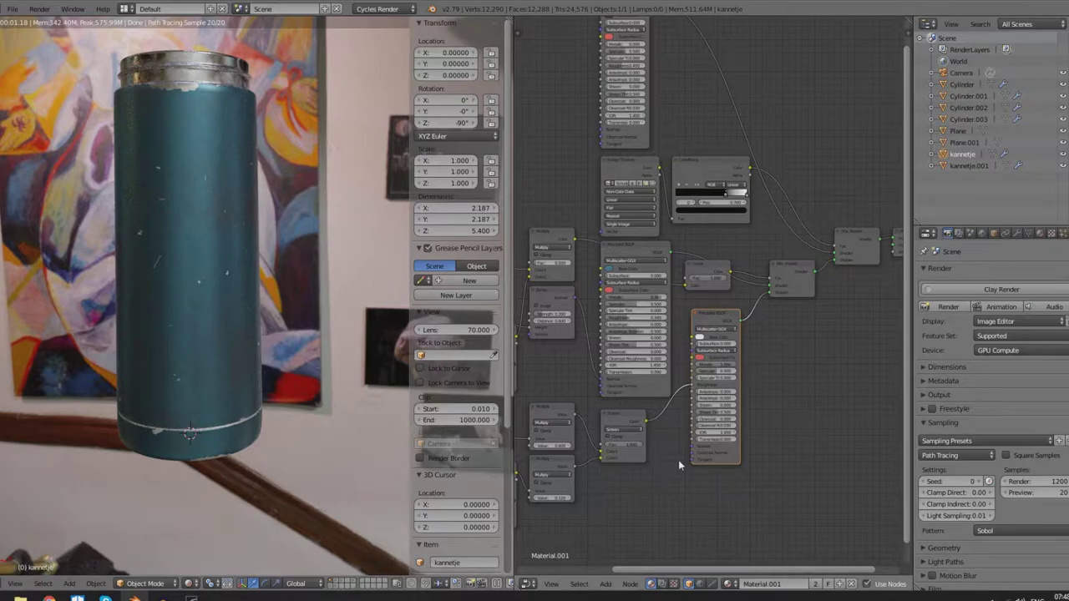
Examine the roughness nodes and the flask's metal rim, and nudge the bare metal's Principled BSDF node aside.
scroll(679, 463, "up", 1)
middle_click_drag(654, 476, 822, 248)
middle_click_drag(632, 424, 614, 443)
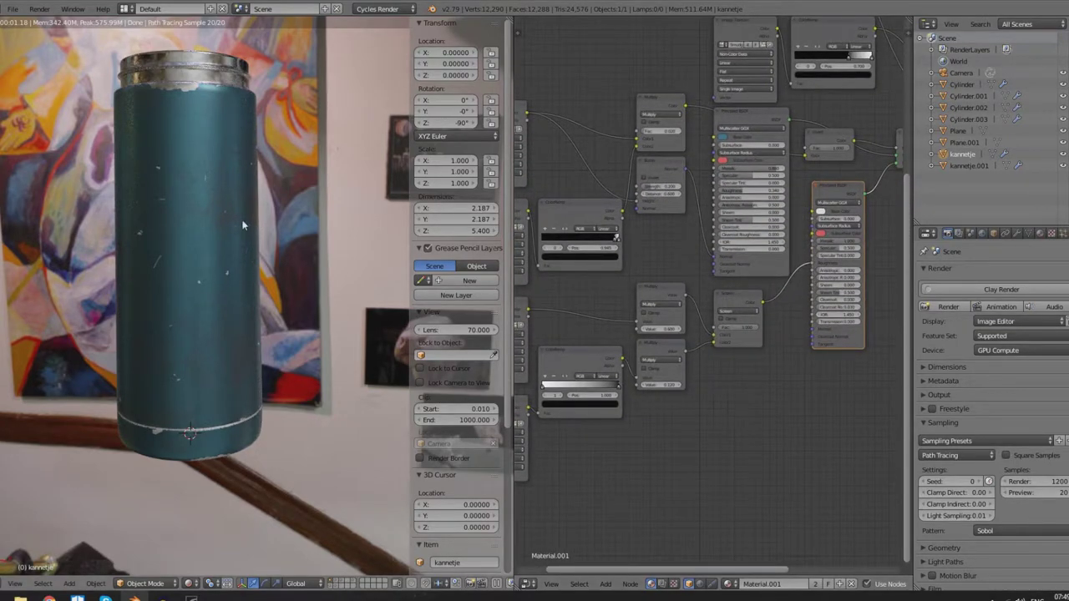
middle_click_drag(225, 219, 173, 292)
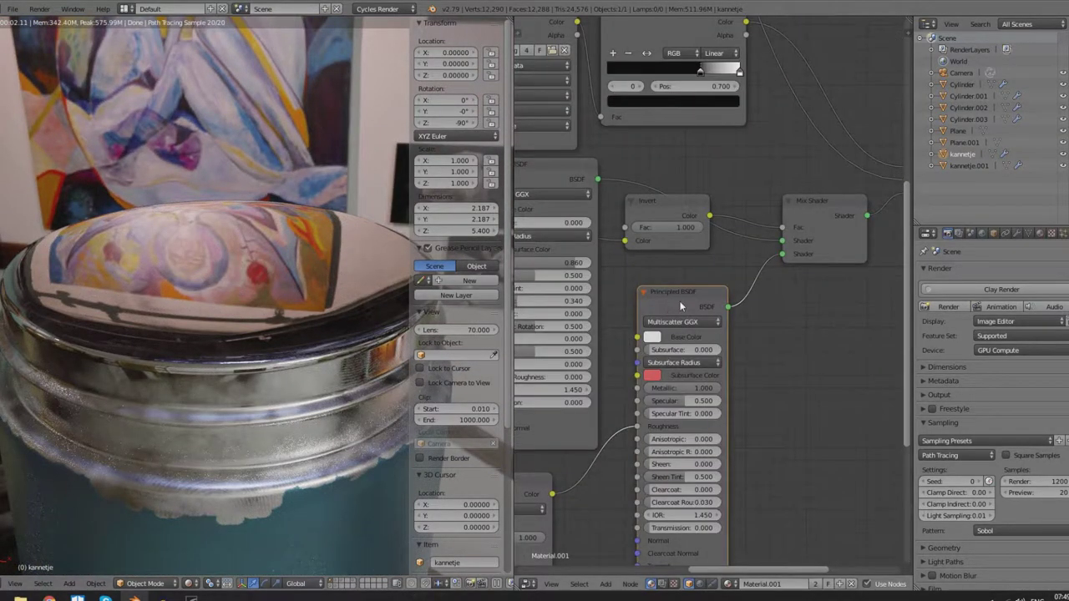
mouse_move(679, 302)
left_mouse_down()
mouse_move(655, 307)
mouse_move(676, 323)
mouse_move(661, 299)
left_mouse_up()
middle_click_drag(756, 405, 751, 294)
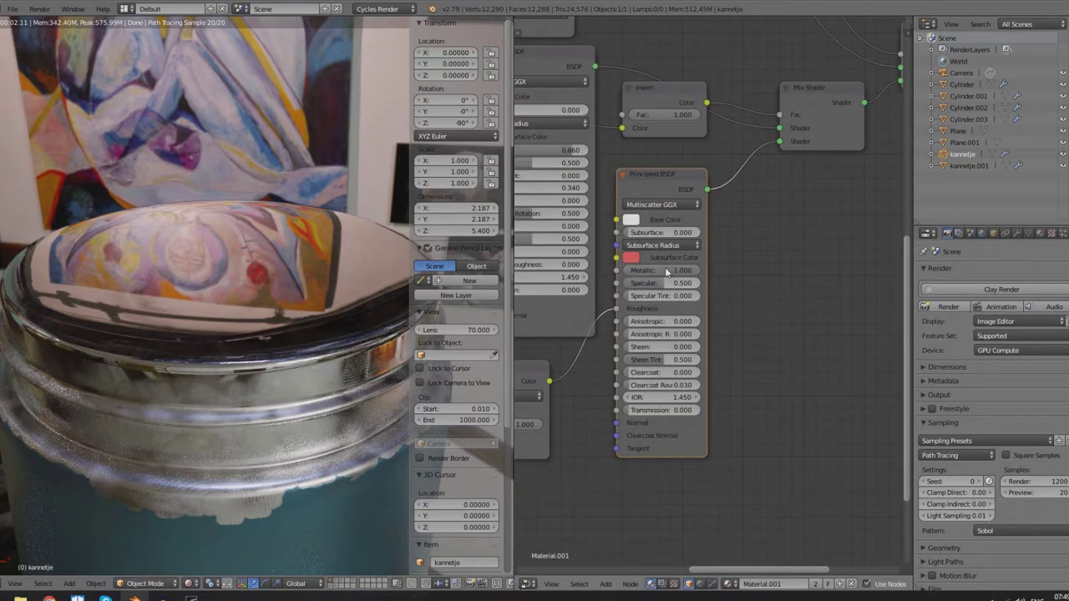
Set Metallic to 0 on the bare metal's Principled BSDF, inspect the rim, and undo the change.
left_click_drag(665, 271, 589, 271)
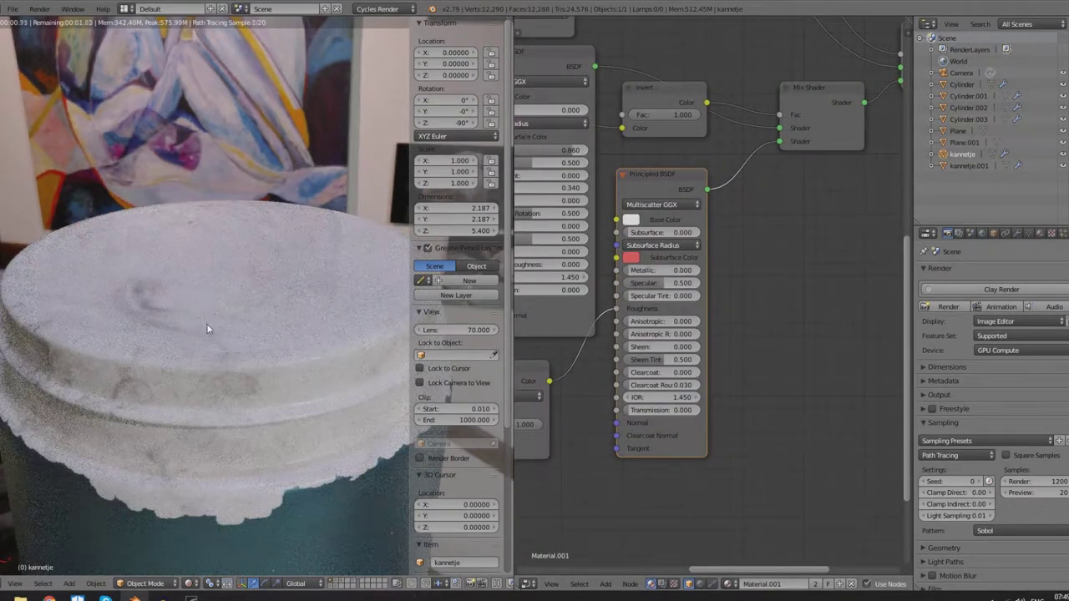
scroll(209, 327, "down", 5)
mouse_move(220, 346)
middle_mouse_down()
mouse_move(219, 309)
mouse_move(223, 348)
middle_mouse_up()
scroll(225, 343, "up", 5)
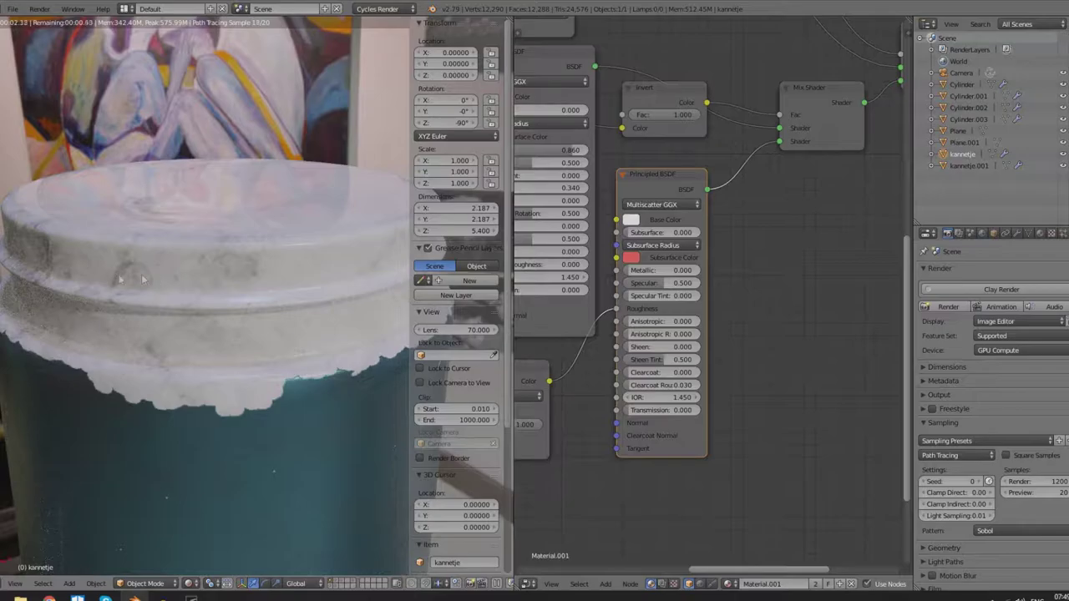
key("ctrl+z")
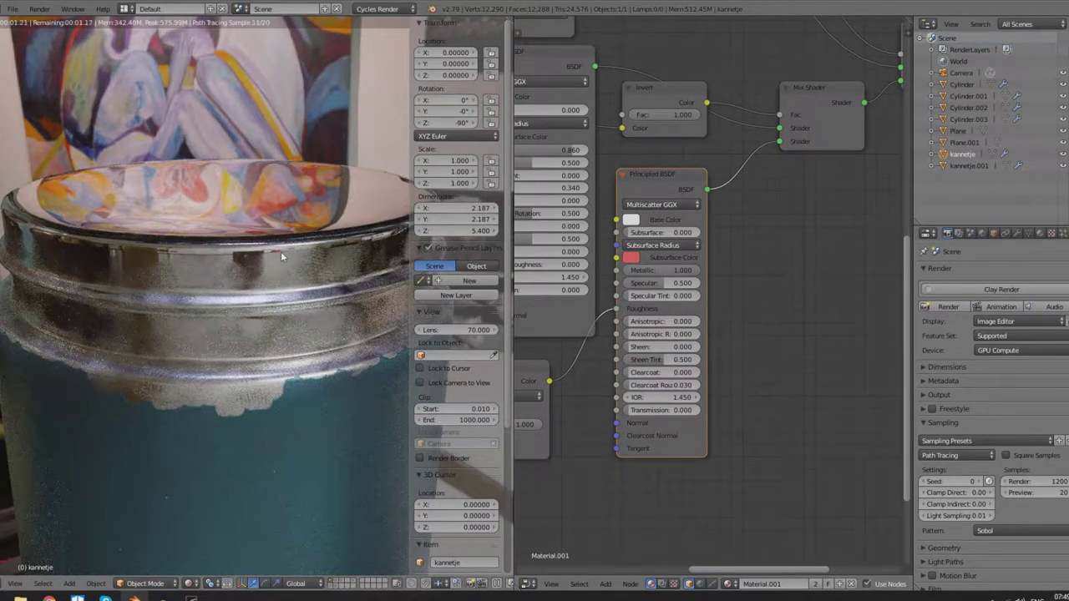
Examine the reflections and surface smudges on the flask's metal rim up close from several angles.
key("shift+f")
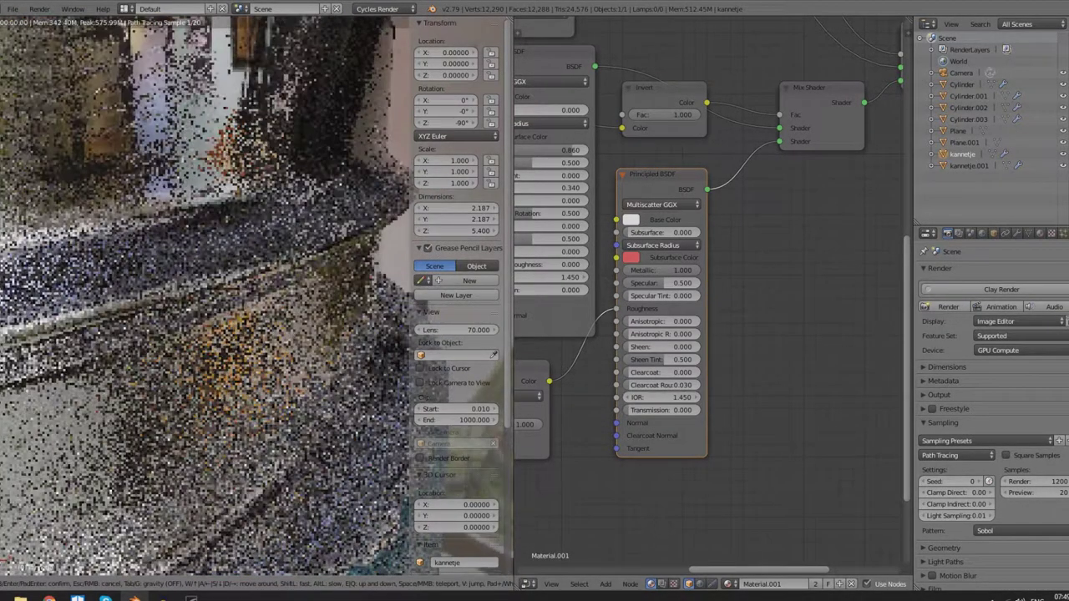
key("Escape")
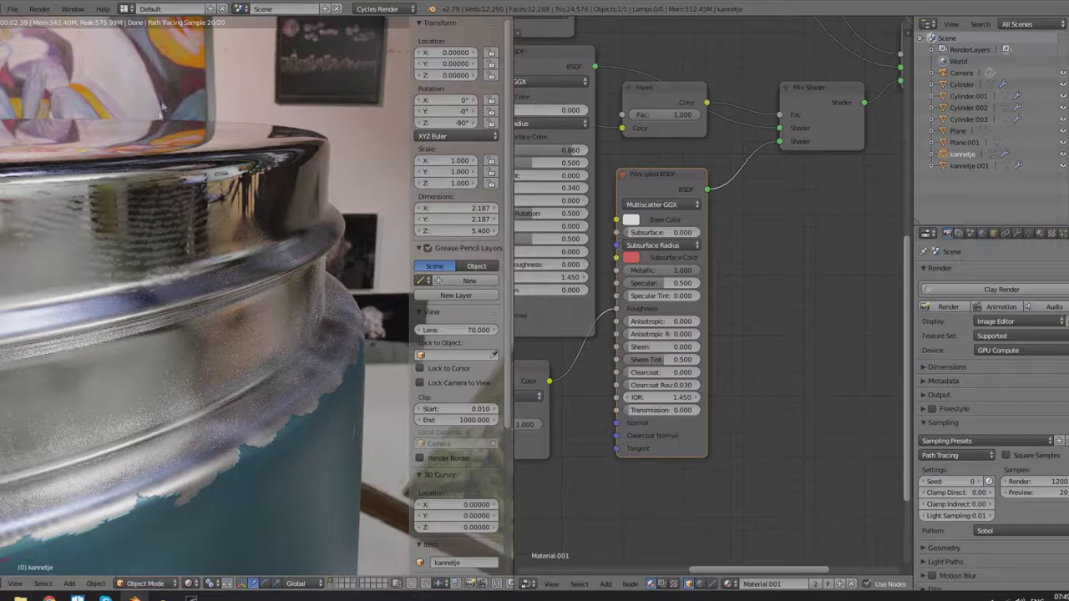
scroll(145, 232, "down", 2)
middle_click_drag(145, 274, 159, 268)
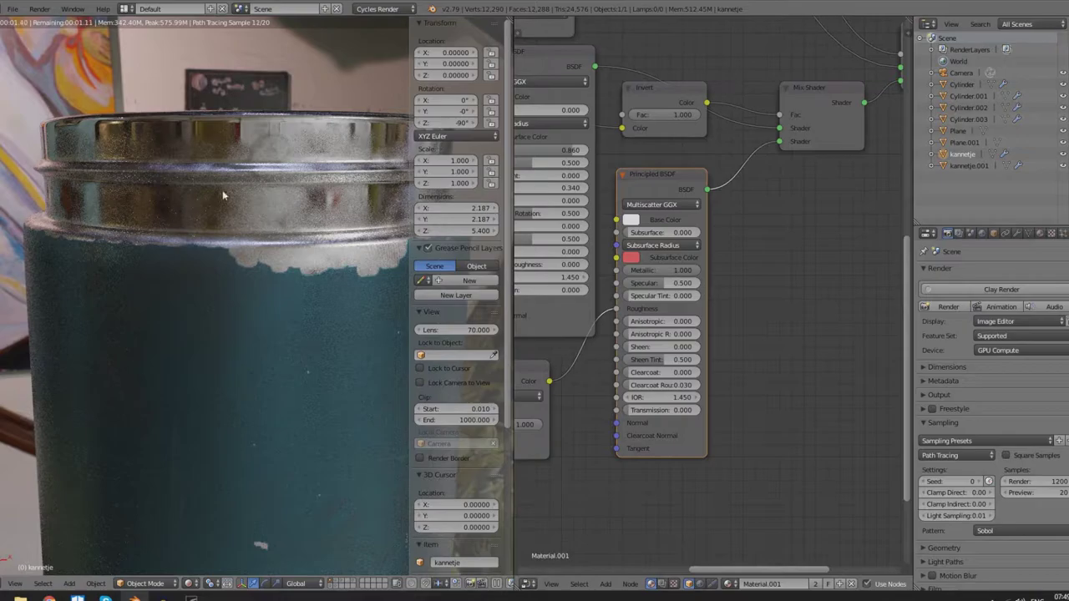
middle_click_drag(223, 195, 158, 206)
Open the fingerprint texture image from the STUFF VOOR NO BOOT folder and examine its prints.
mouse_move(20, 597)
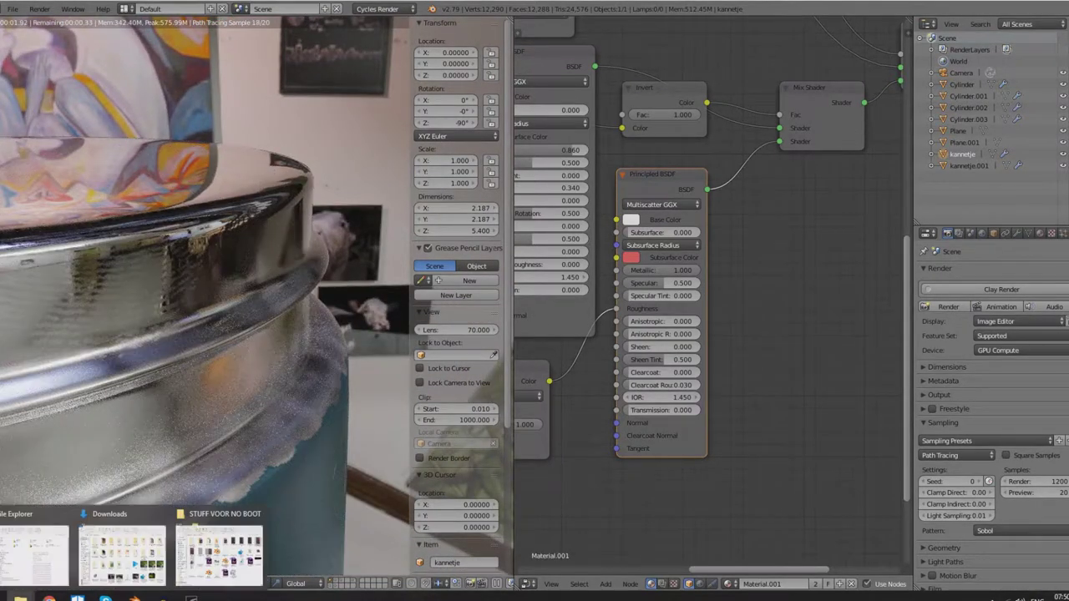
left_click(199, 560)
double_click(449, 244)
scroll(460, 318, "up", 3)
left_click_drag(539, 364, 310, 237)
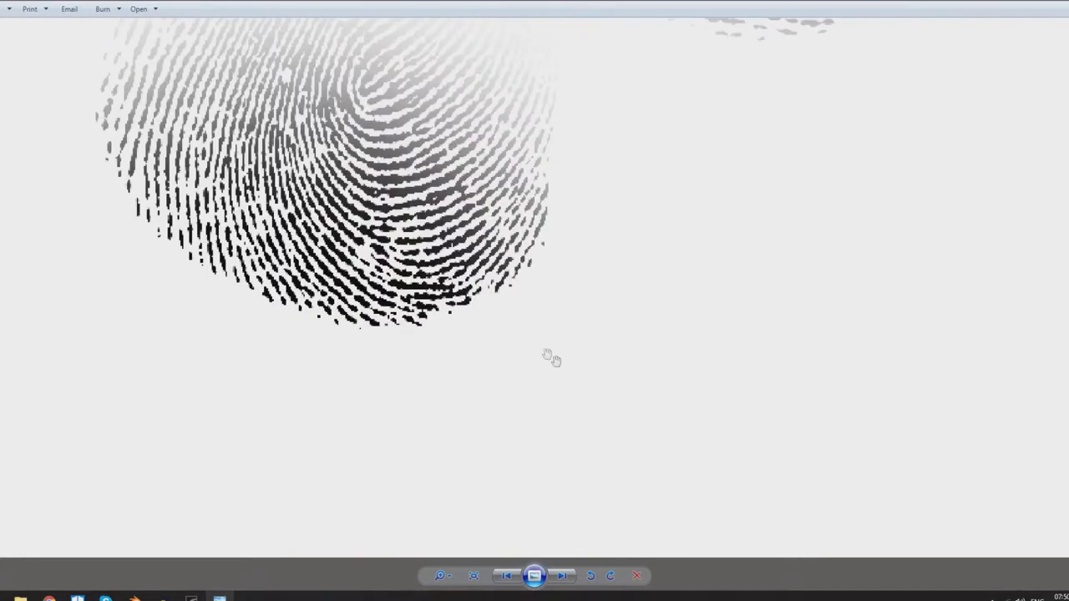
scroll(596, 327, "down", 4)
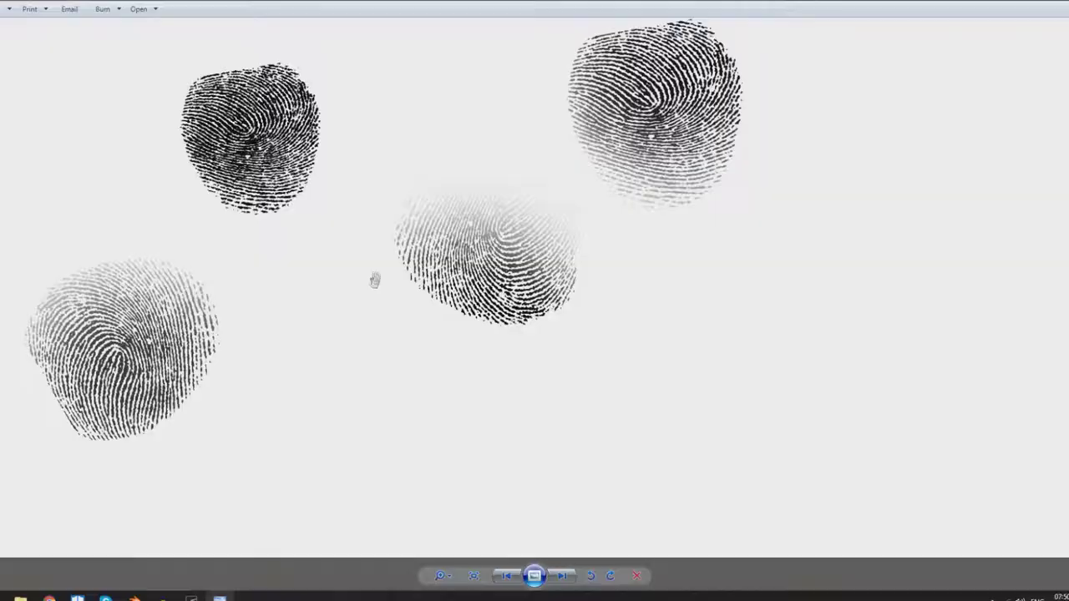
scroll(372, 279, "up", 4)
scroll(290, 298, "up", 3)
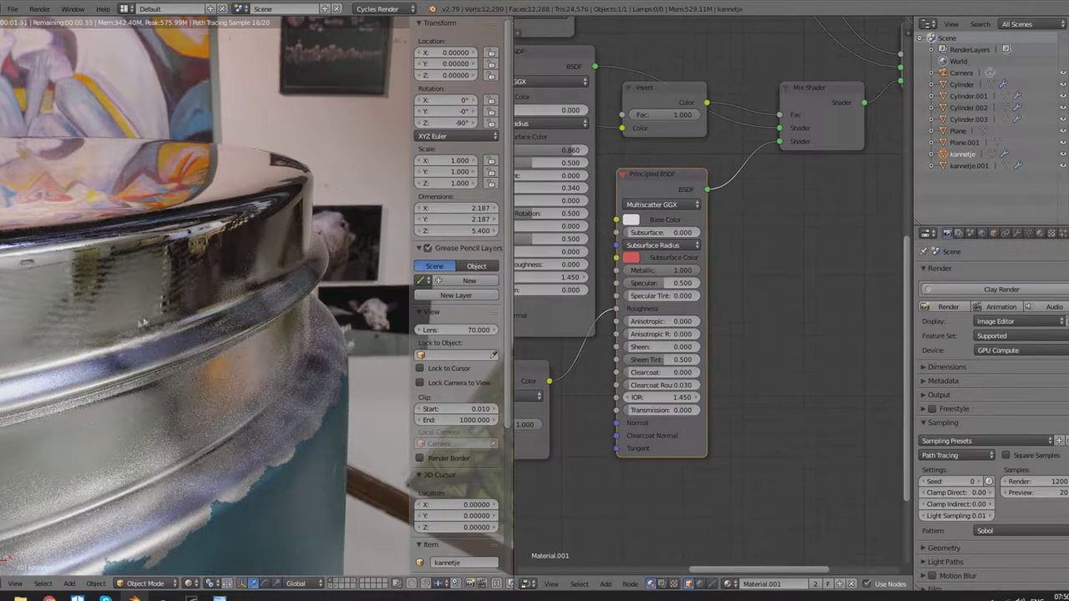
Examine the Multiply and Screen nodes feeding the bare metal's Roughness and their effect on the rim and paint edge.
middle_click_drag(577, 400, 746, 350)
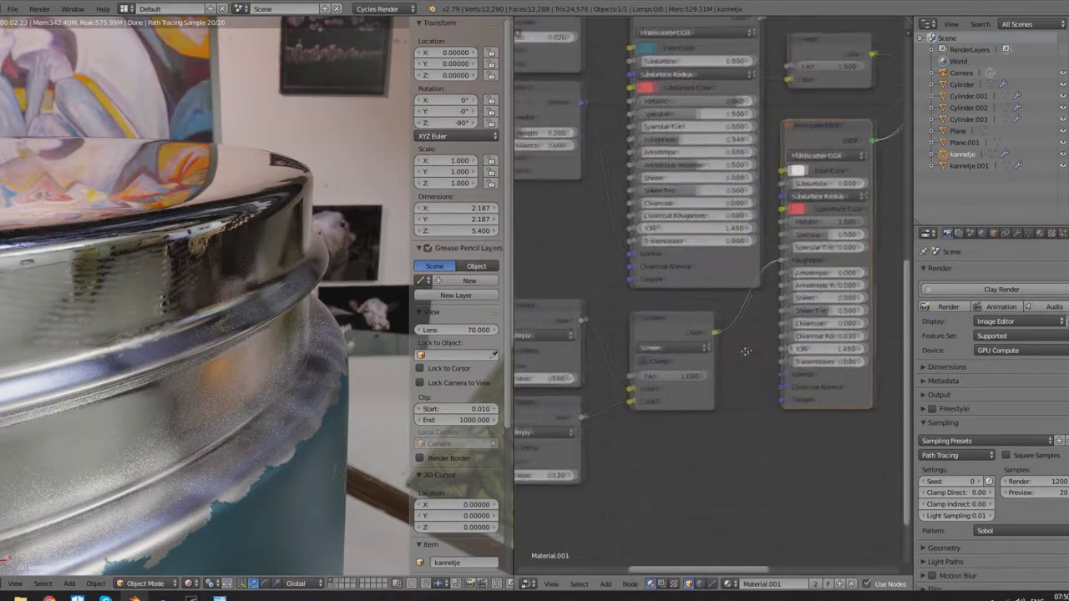
middle_click_drag(671, 444, 816, 399)
middle_click_drag(733, 482, 653, 452)
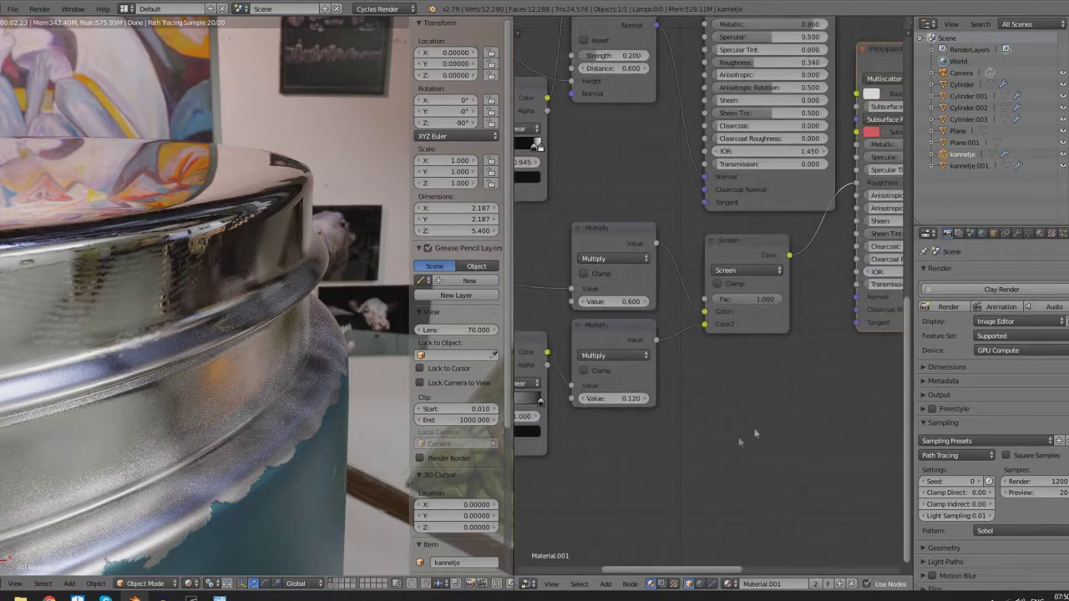
mouse_move(251, 293)
middle_mouse_down()
mouse_move(298, 296)
mouse_move(281, 300)
middle_mouse_up()
scroll(210, 279, "up", 4)
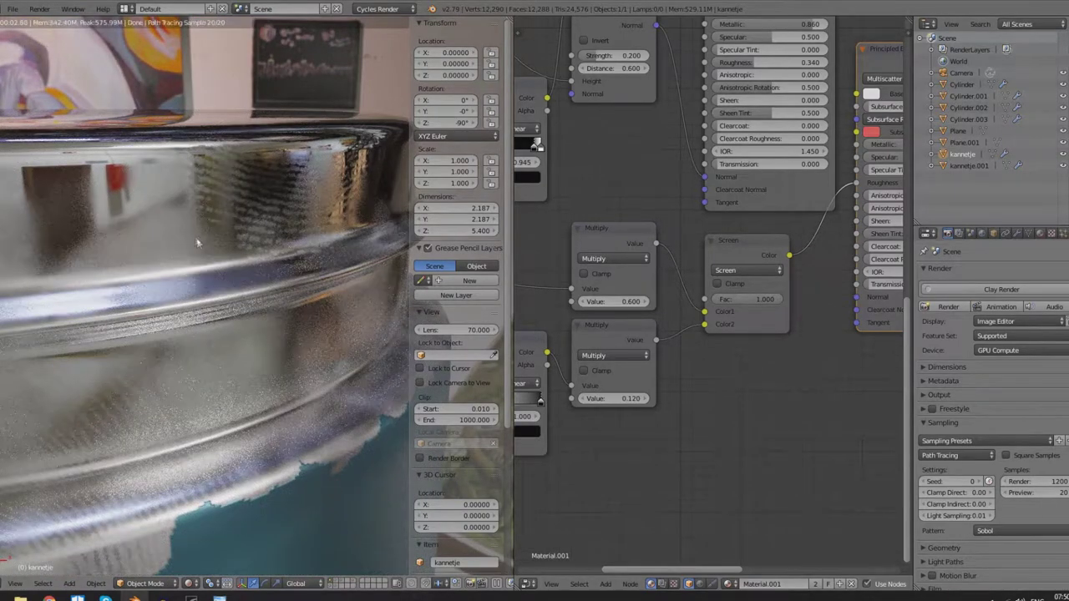
scroll(254, 315, "up", 2)
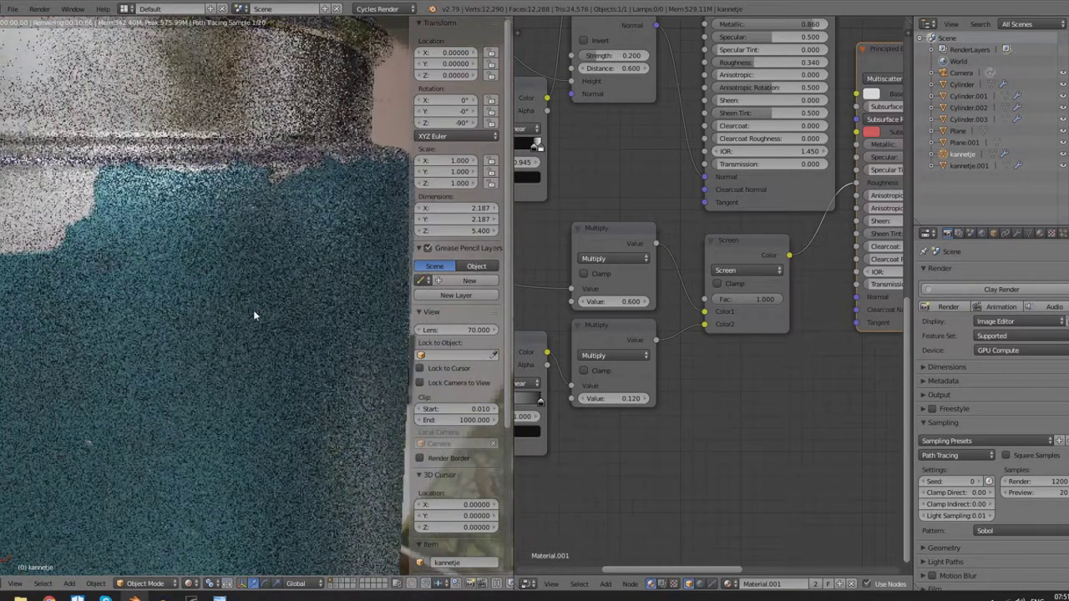
Examine the chipped paint edge below the flask's rim and the nodes behind it, ending in the camera view.
key("shift+f")
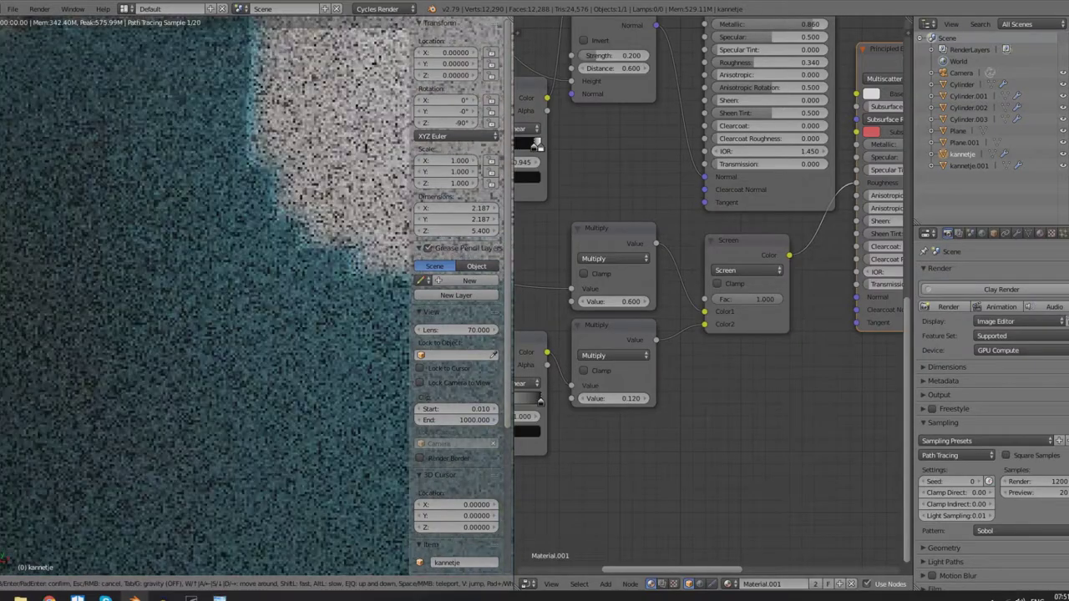
left_click(246, 298)
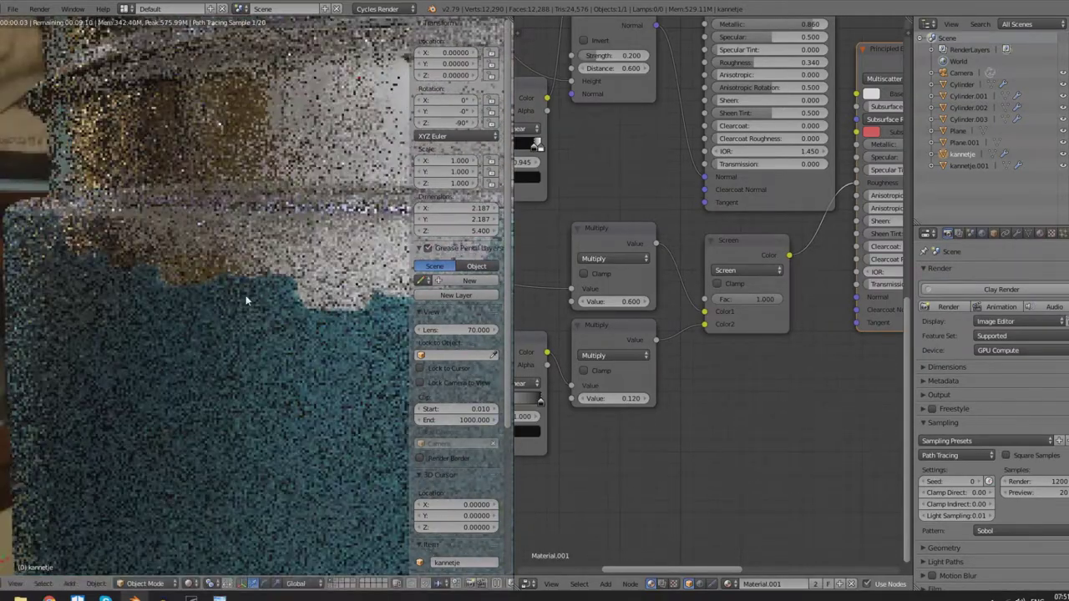
middle_click_drag(744, 364, 737, 453)
middle_click_drag(738, 269, 814, 388)
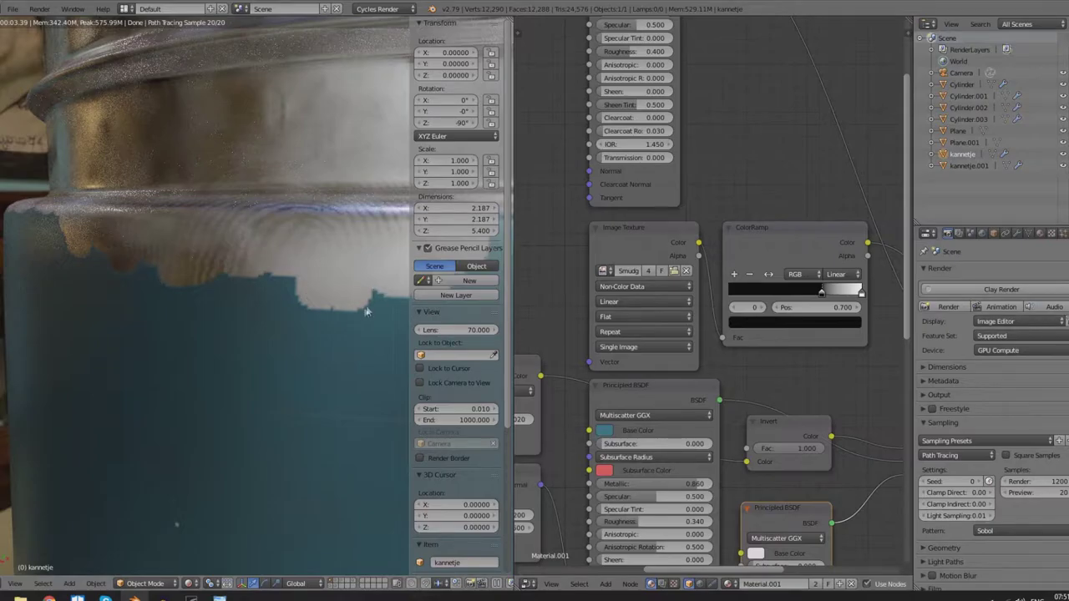
key("KP_0")
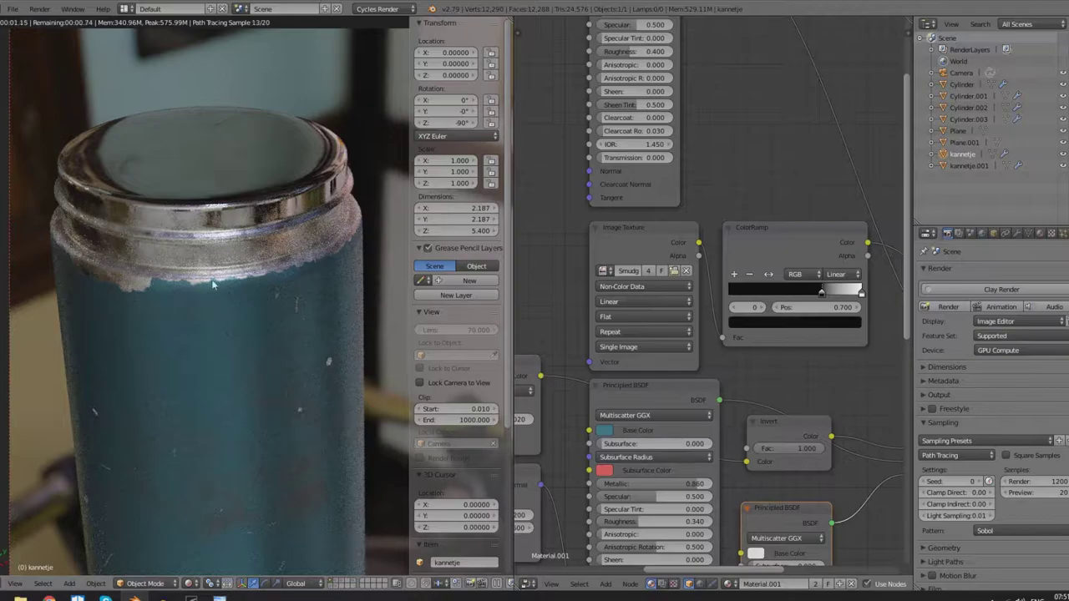
scroll(133, 282, "up", 3)
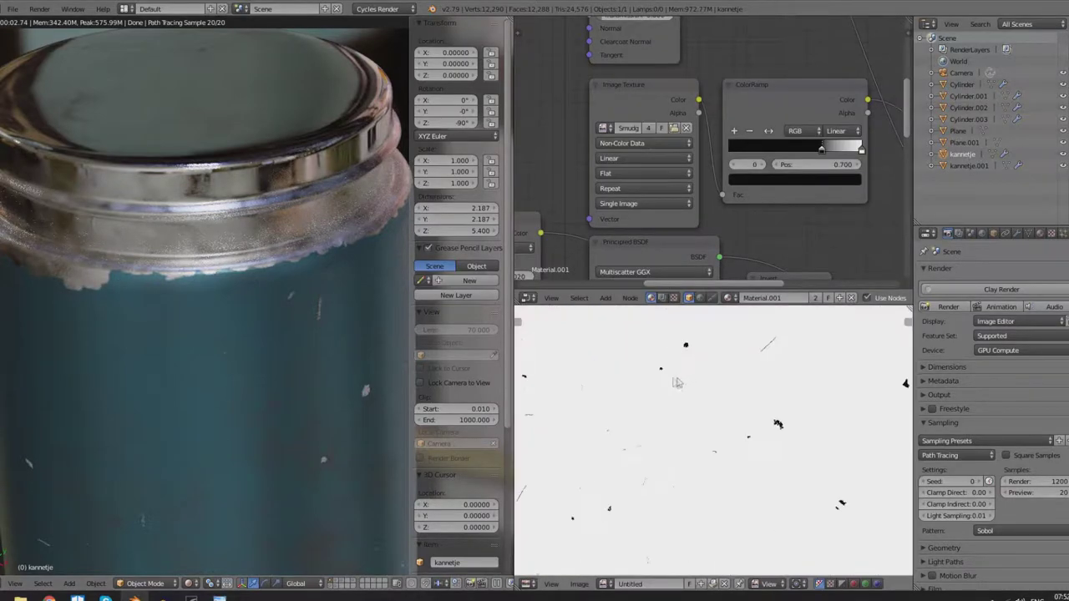
Examine the black-and-white mask image and the ragged border defining the flask's paint edge.
middle_click_drag(682, 450, 708, 391)
middle_click_drag(665, 459, 671, 430)
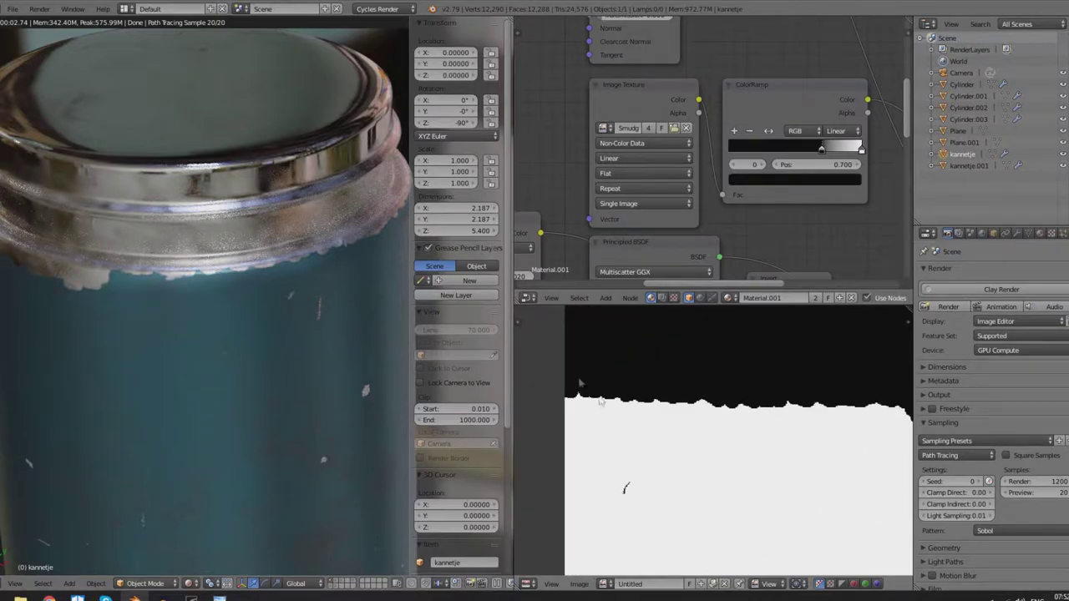
middle_click_drag(655, 416, 644, 472)
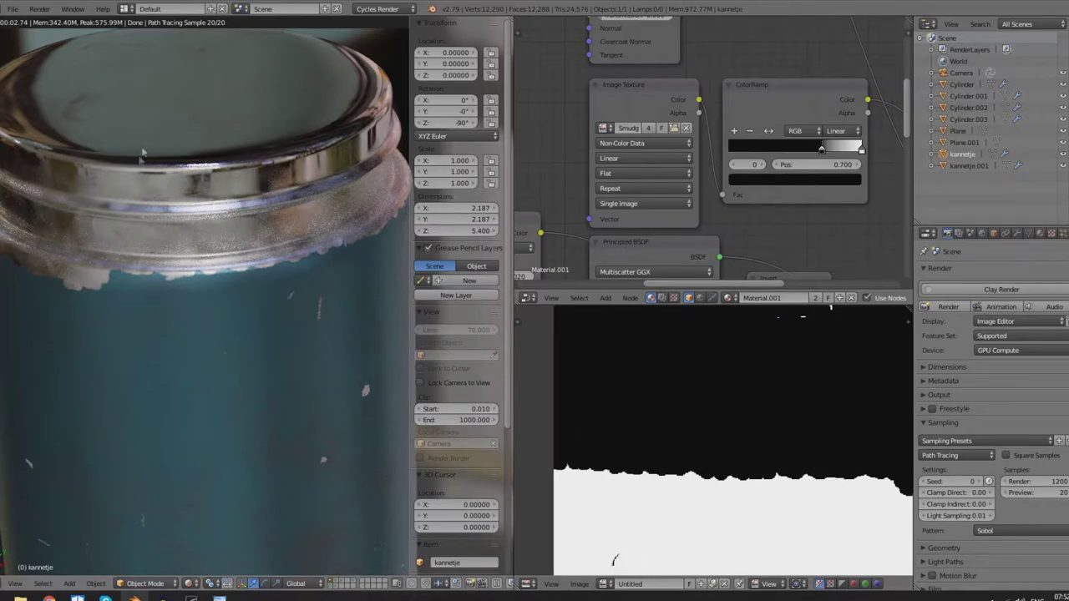
Enlarge the node area and compare the Invert and Mix Shader nodes with the small chips in the mask image.
scroll(716, 216, "down", 5)
middle_click_drag(716, 216, 609, 96)
left_click_drag(698, 305, 709, 463)
scroll(769, 551, "down", 5)
middle_click_drag(767, 546, 618, 510)
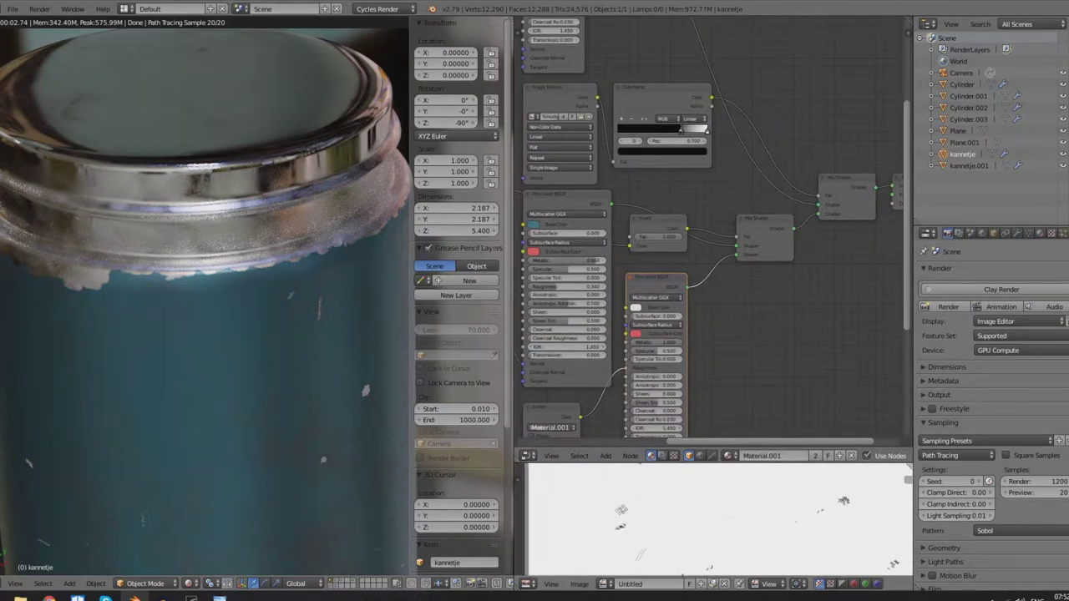
scroll(719, 527, "up", 3)
middle_click_drag(799, 524, 651, 563)
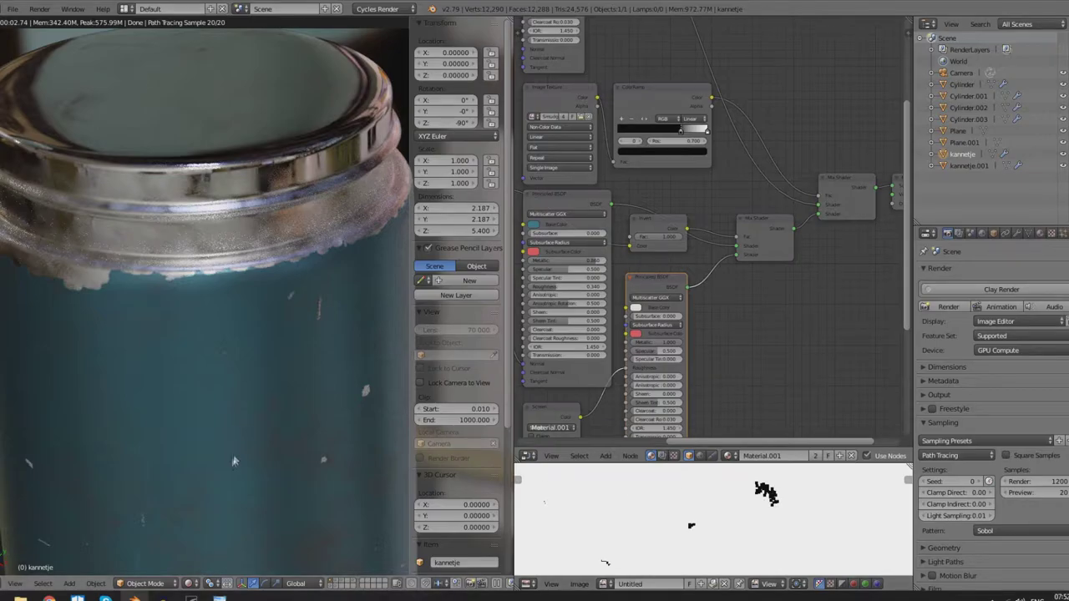
Examine the paint chips, scratches and smudges along the flask's blue body down to its base.
middle_click_drag(232, 460, 278, 324, "shift")
scroll(130, 377, "up", 2)
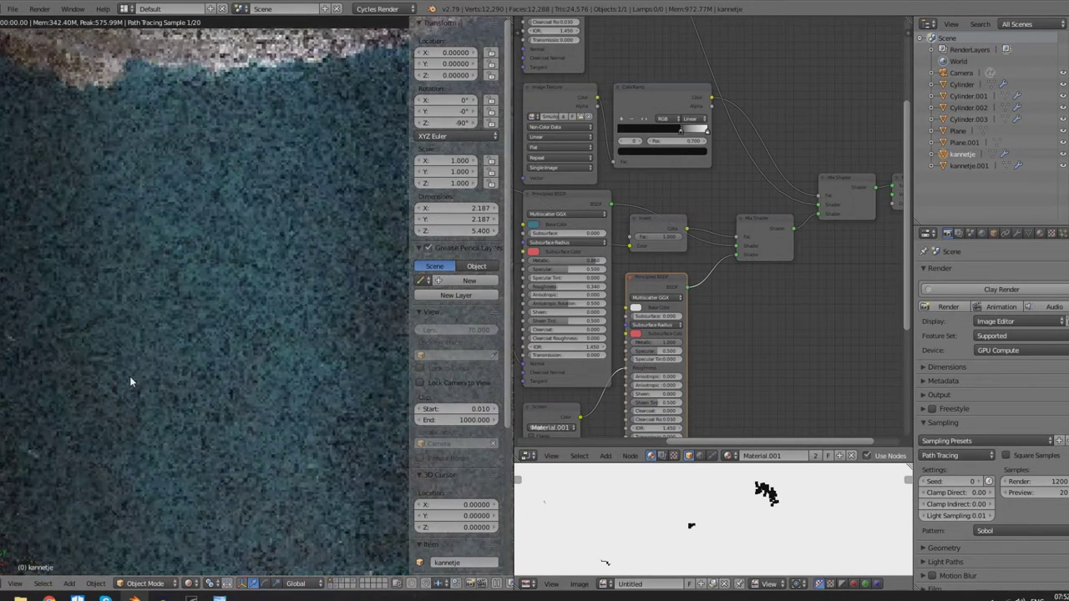
scroll(129, 381, "up", 1)
middle_click_drag(95, 390, 317, 376, "shift")
scroll(106, 374, "up", 1)
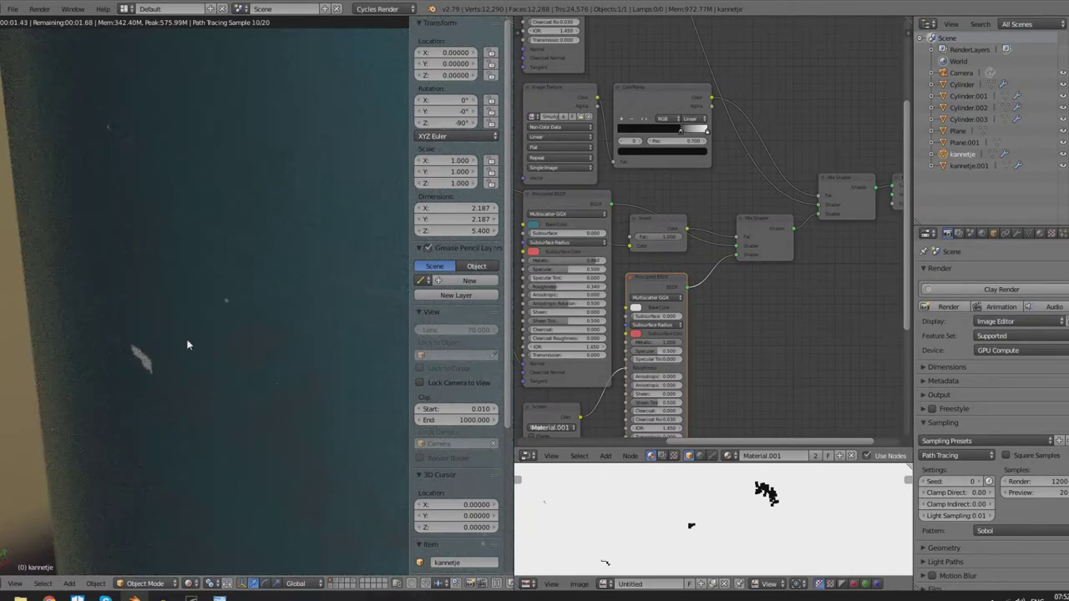
scroll(282, 400, "down", 4)
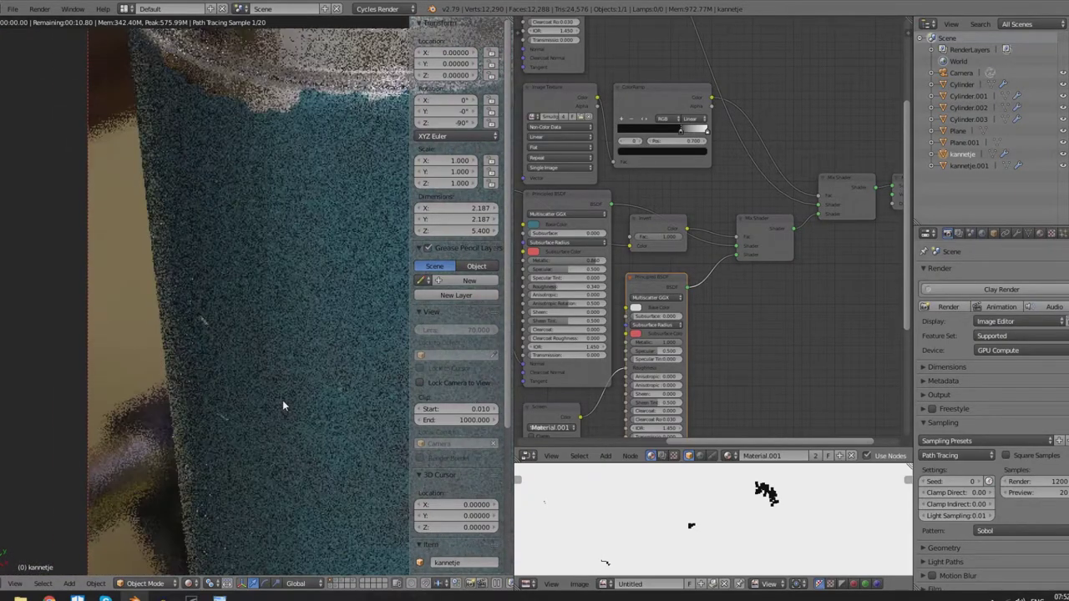
scroll(198, 372, "up", 5)
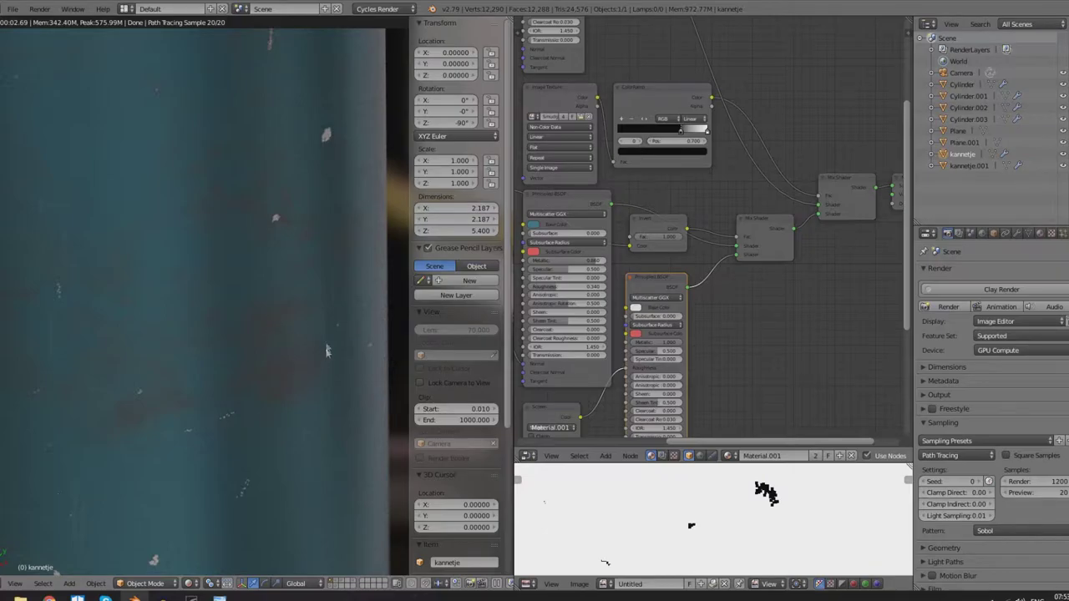
middle_click_drag(243, 464, 277, 238, "shift")
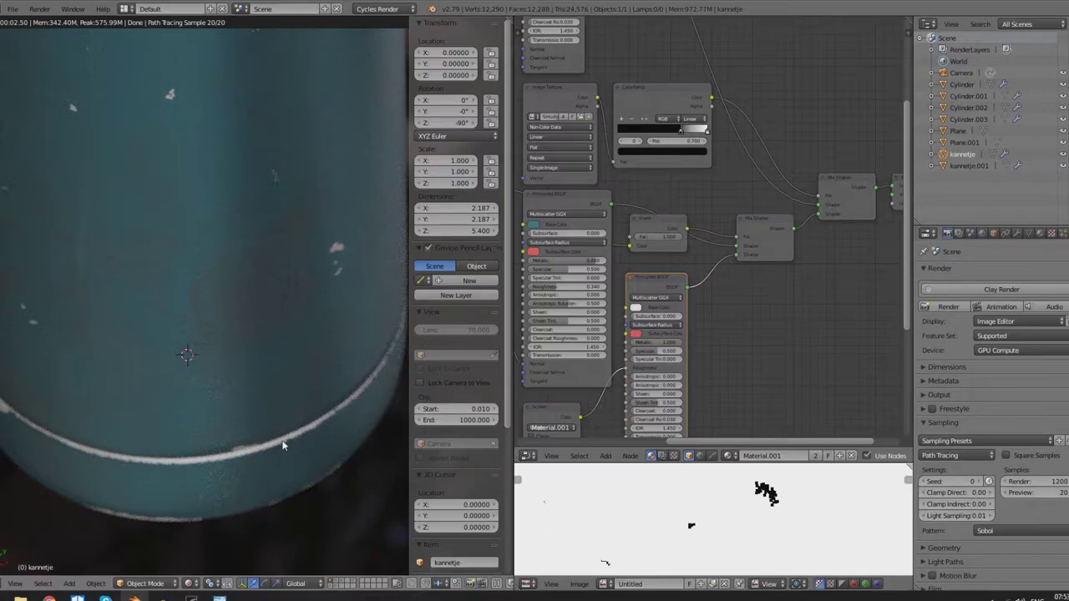
Show layer 2 and select the black stopper to bring up its material nodes.
scroll(328, 314, "down", 3)
middle_click_drag(287, 307, 232, 319)
key("2")
scroll(218, 263, "up", 6)
scroll(219, 263, "down", 4)
right_click(231, 317)
scroll(882, 230, "up", 4)
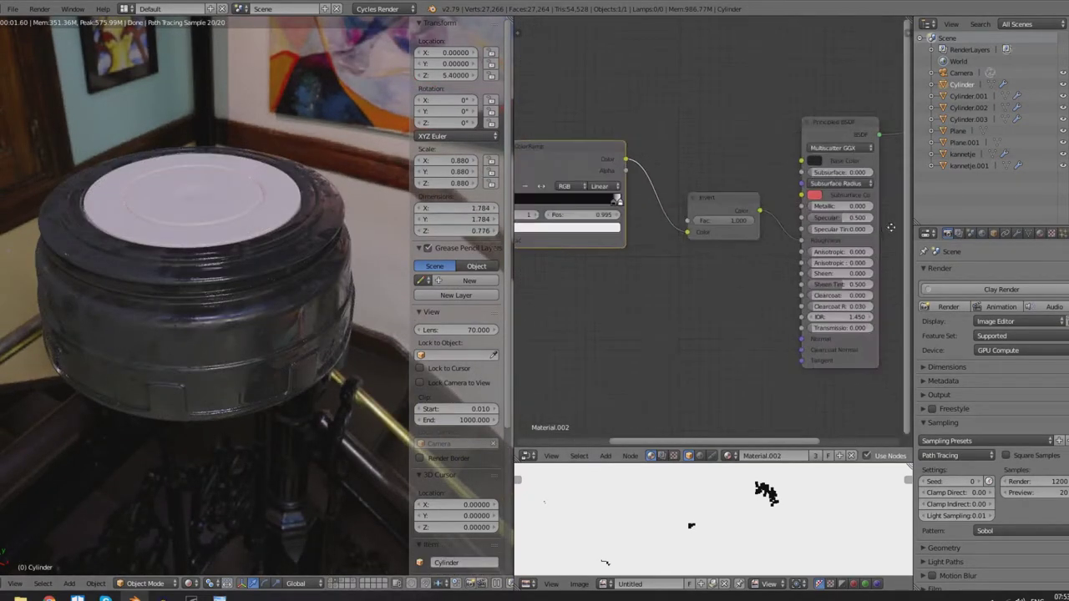
Examine the stopper's dark Principled BSDF and the ColorRamp and Invert nodes driving its Roughness.
middle_click_drag(885, 221, 747, 256)
mouse_move(707, 168)
left_mouse_down()
mouse_move(686, 176)
mouse_move(721, 179)
mouse_move(710, 170)
left_mouse_up()
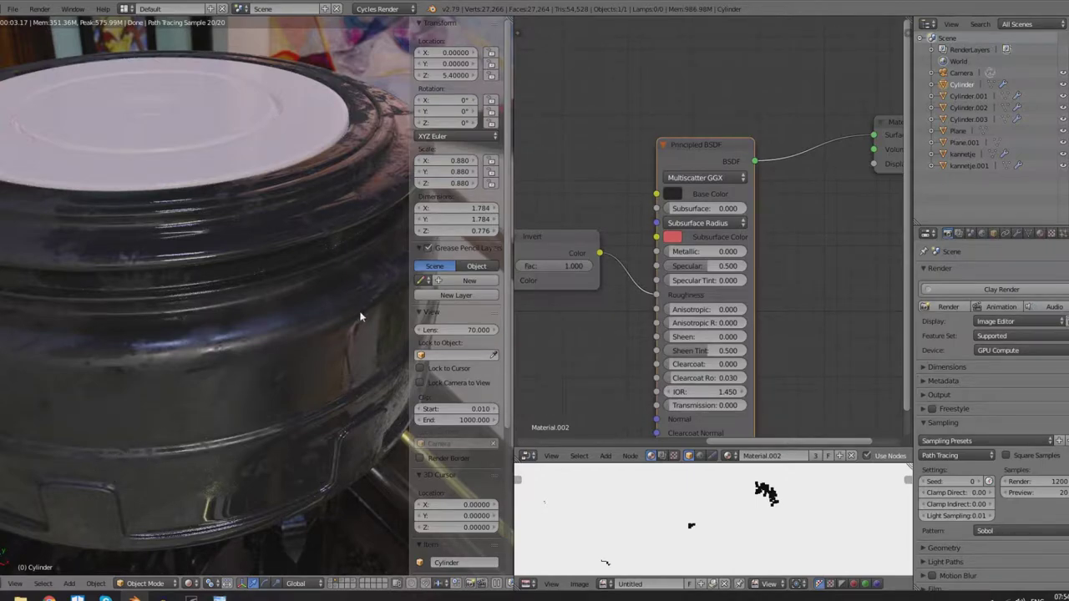
middle_click_drag(571, 326, 868, 308)
middle_click_drag(666, 328, 829, 332)
left_click_drag(595, 209, 607, 189)
middle_click_drag(804, 365, 438, 361)
scroll(672, 315, "down", 1)
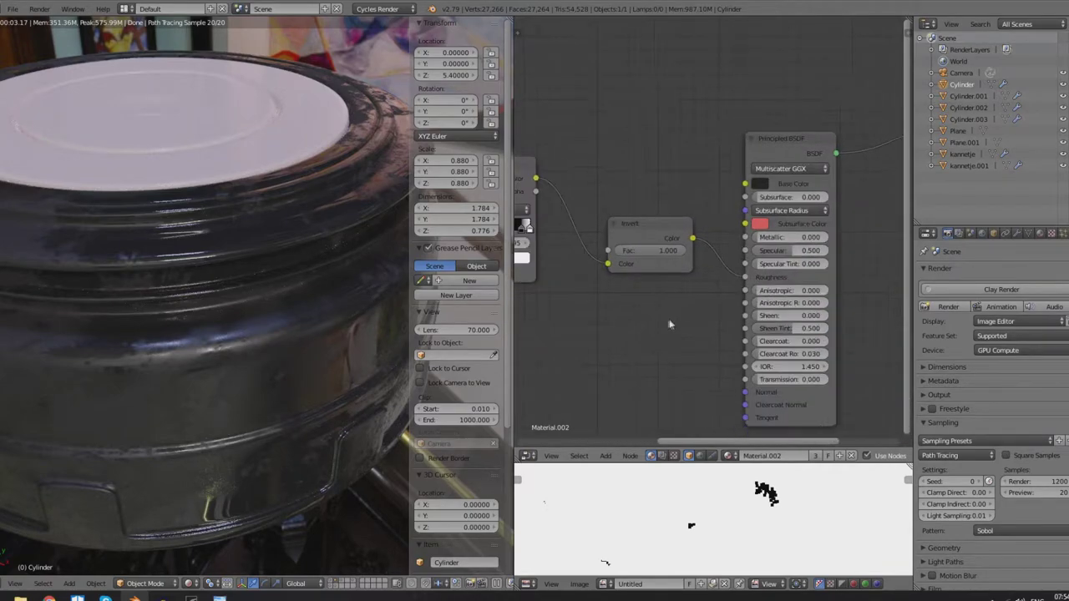
Feed the ColorRamp colour into the stopper's Base Color to inspect the smudge pattern, and restore the original shading.
scroll(279, 310, "down", 3)
scroll(279, 311, "up", 3)
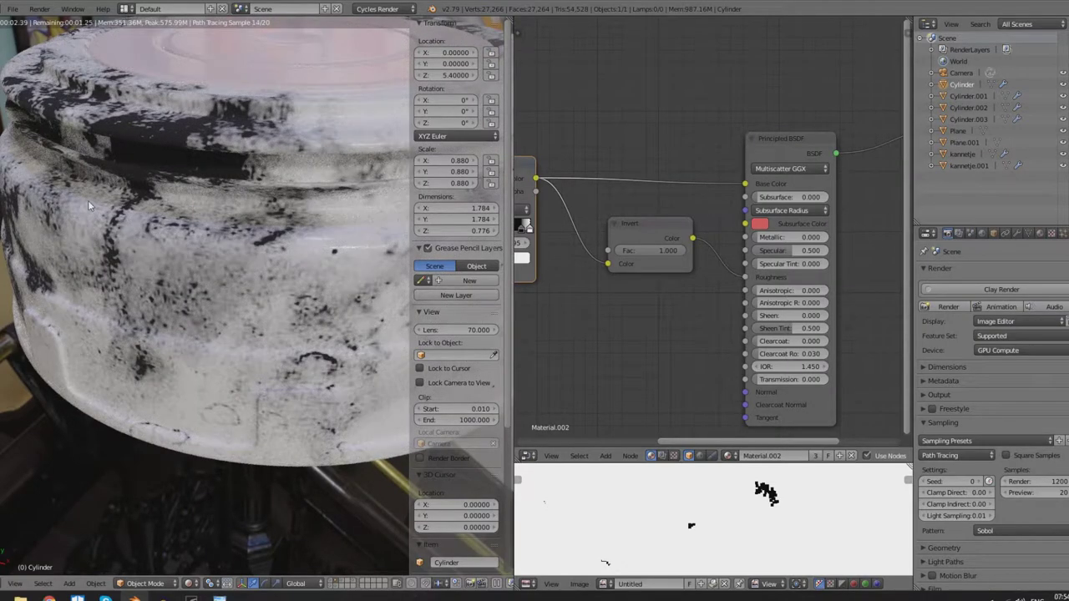
scroll(294, 284, "up", 2)
middle_click_drag(292, 283, 302, 307)
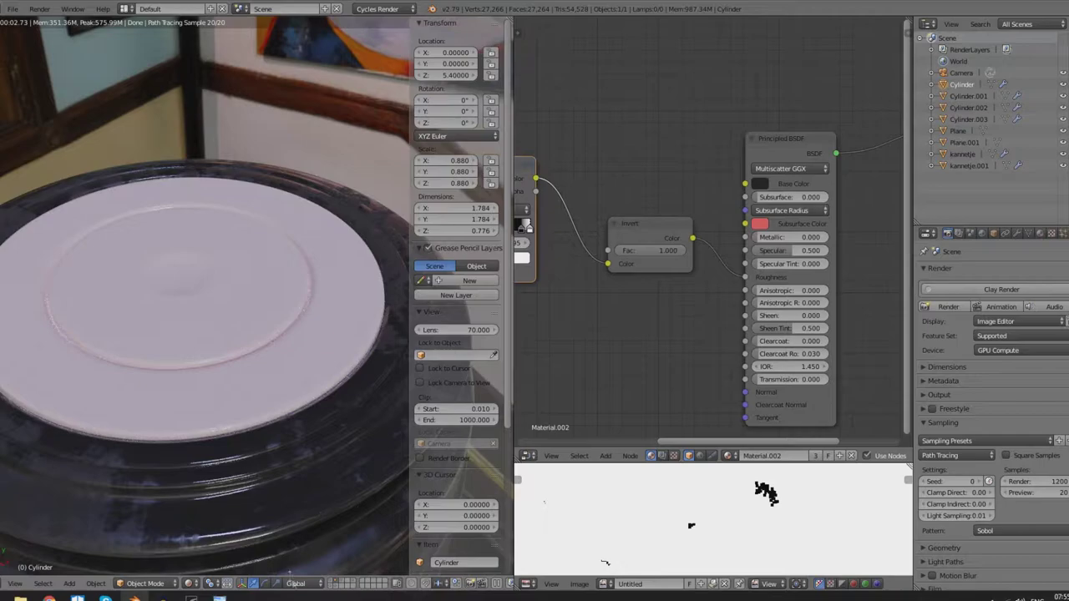
Show the layer holding the metal cup and select its outer shell, bringing its whole node tree into view.
left_click(341, 585)
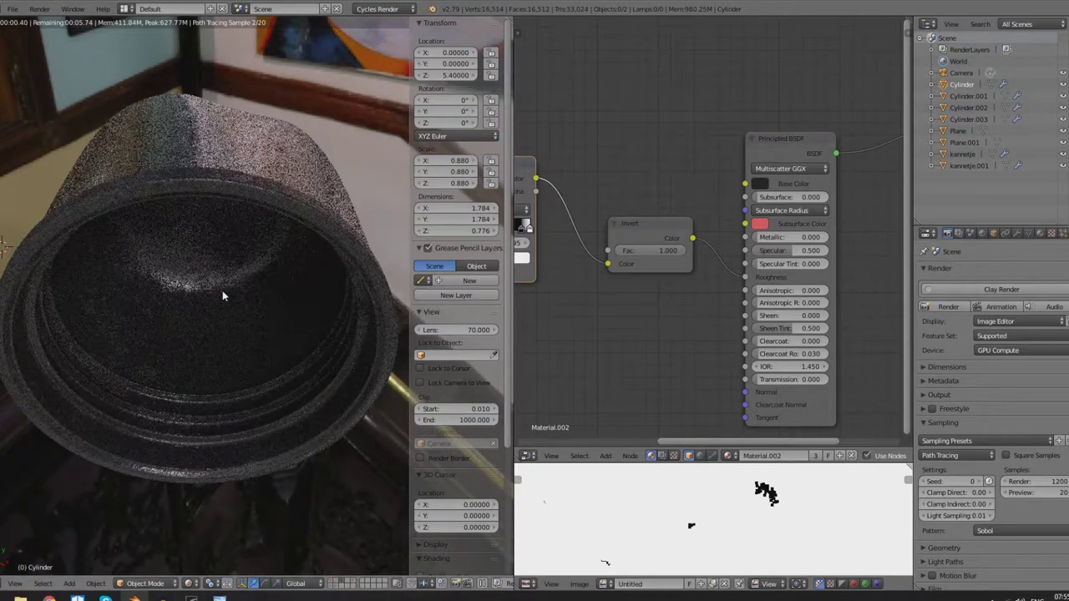
right_click(210, 189)
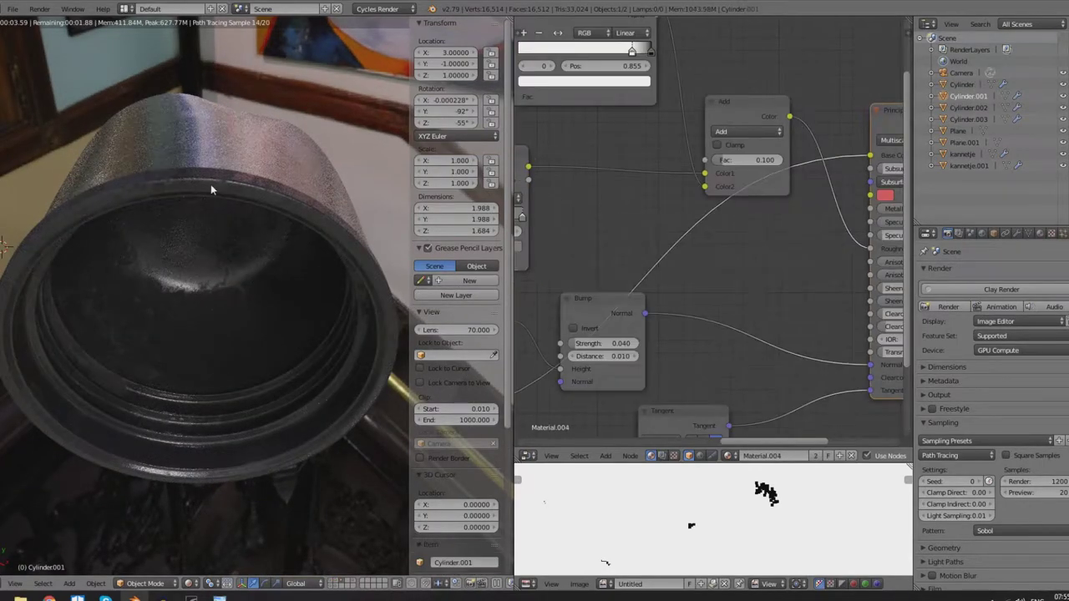
scroll(763, 284, "down", 8)
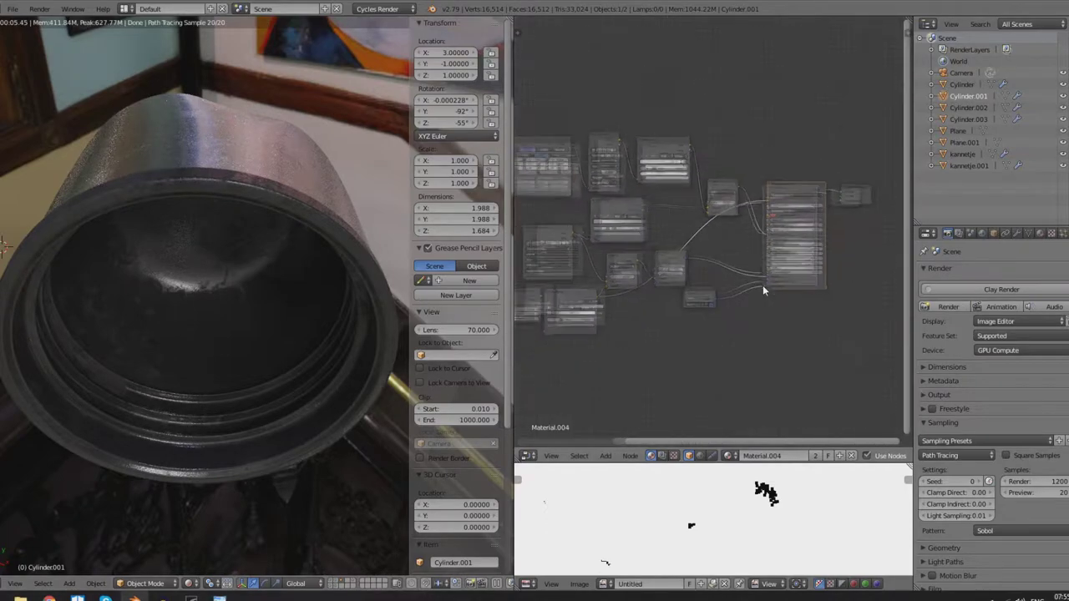
key("Home")
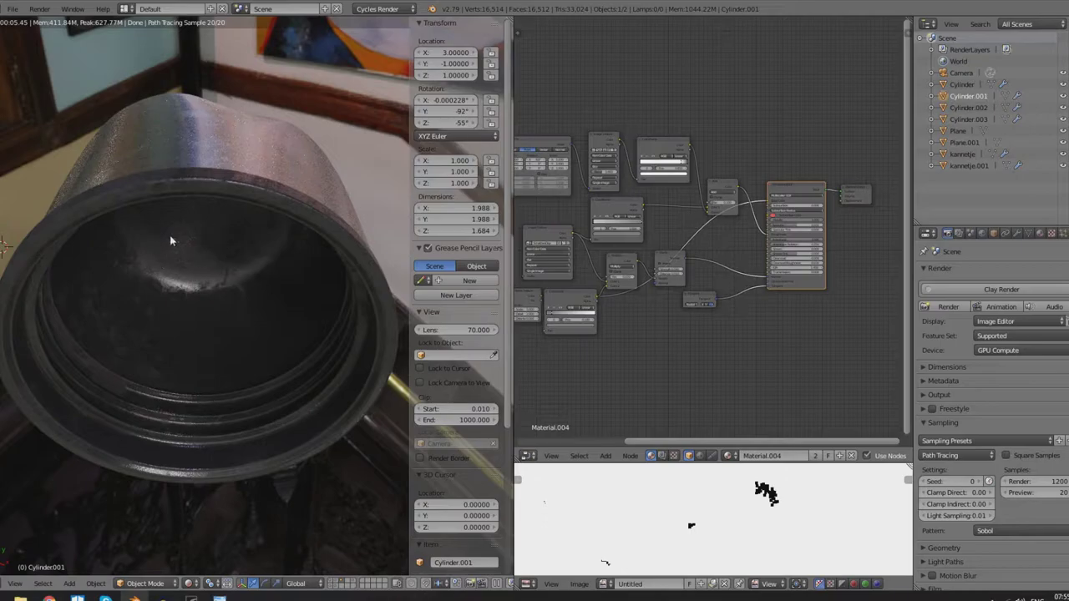
Examine the reflections and scratches on the outside of the brushed metal cup.
key("shift+f")
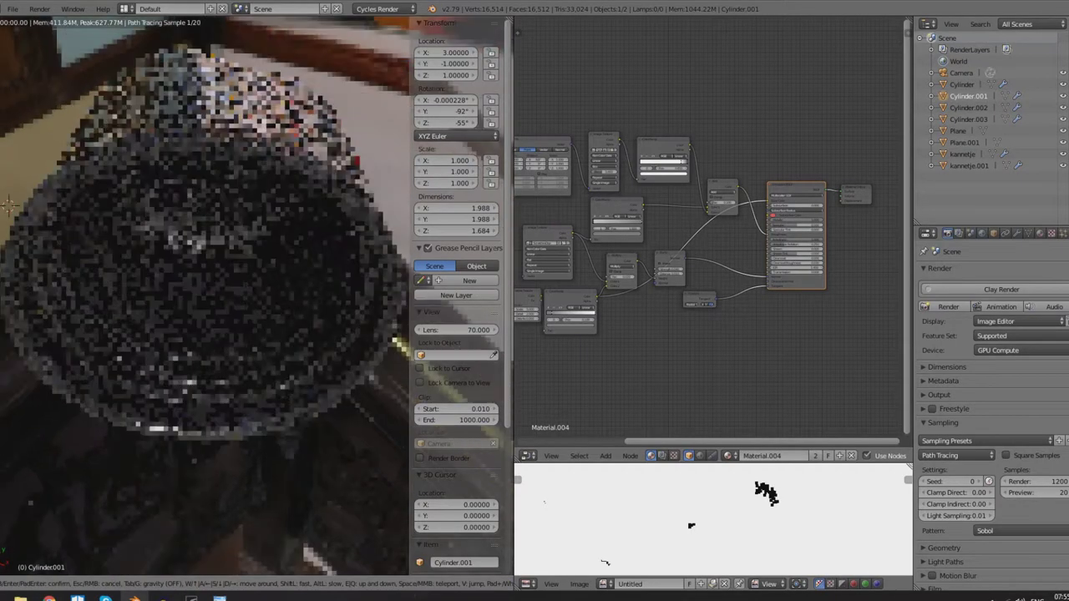
key("e")
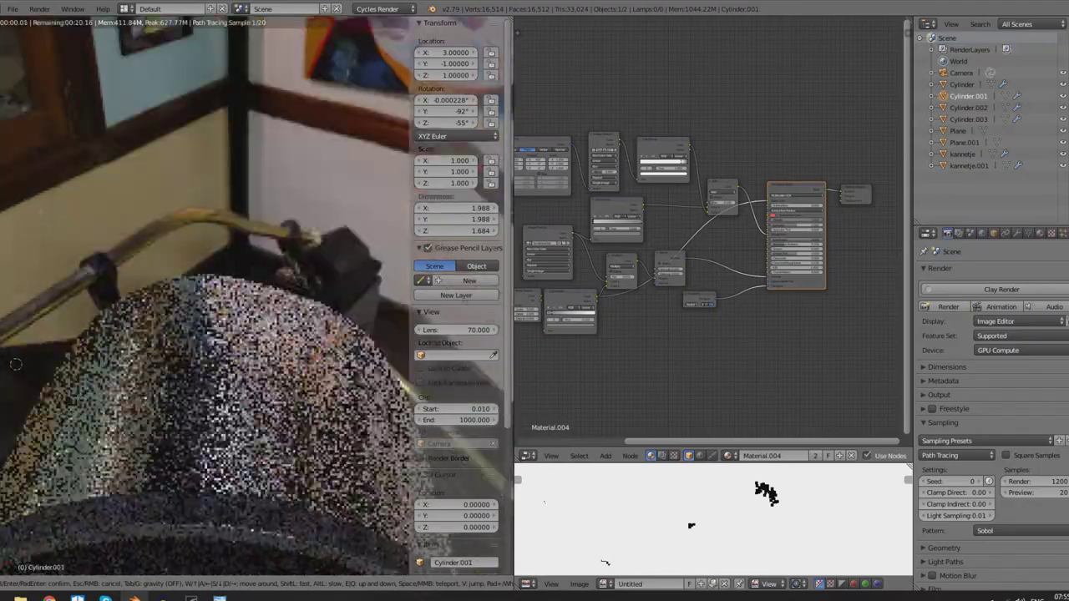
key("w")
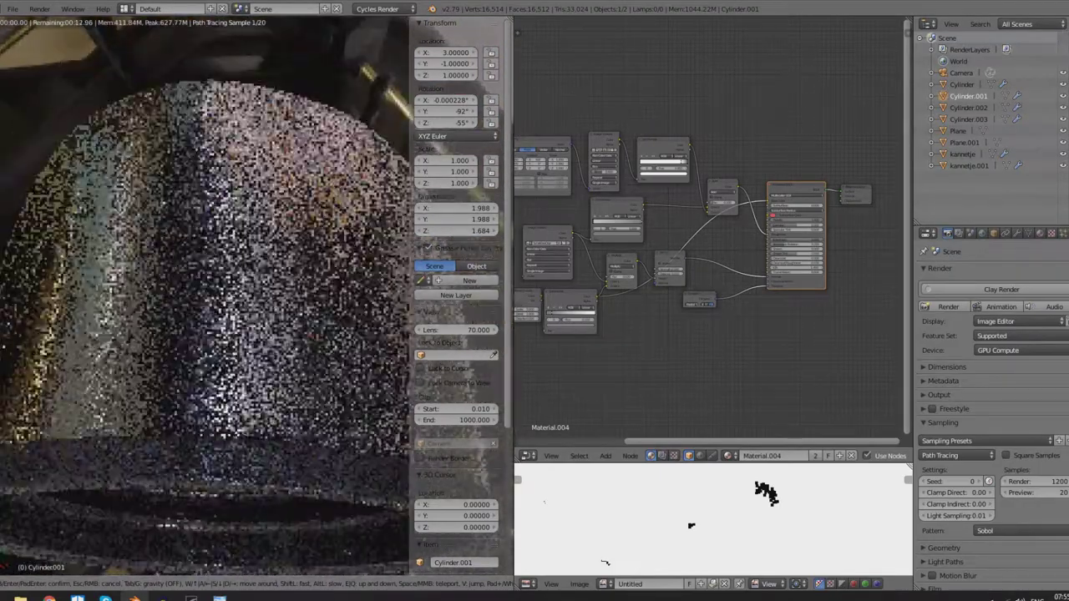
left_click(246, 300)
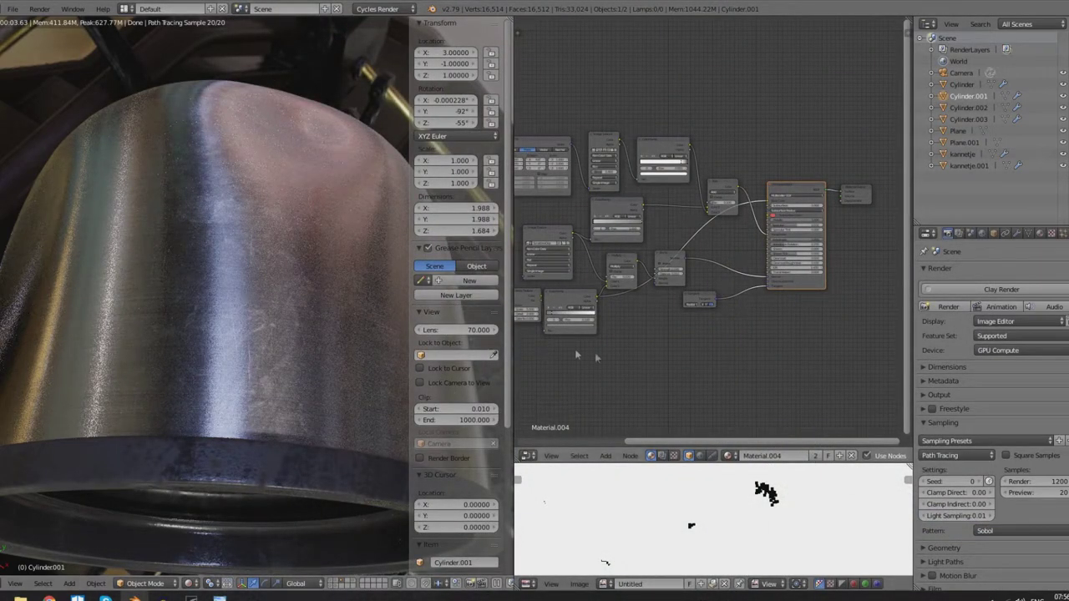
Examine the Mapping and Noise Texture nodes and the fine brushed lines they create on the cup's metal.
scroll(594, 352, "up", 4)
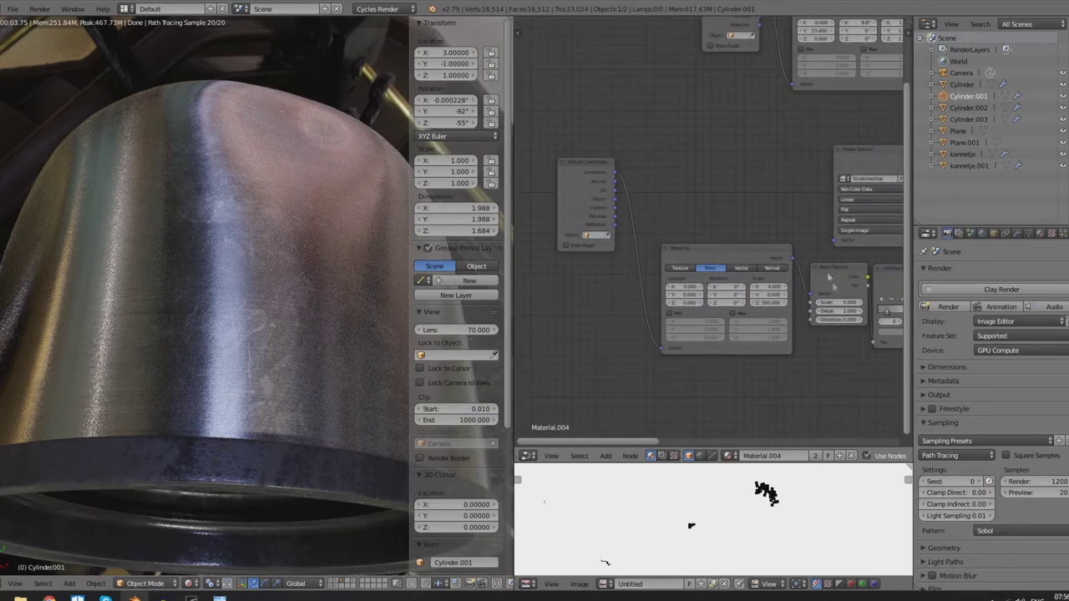
left_click(832, 266)
left_click_drag(541, 300, 875, 162)
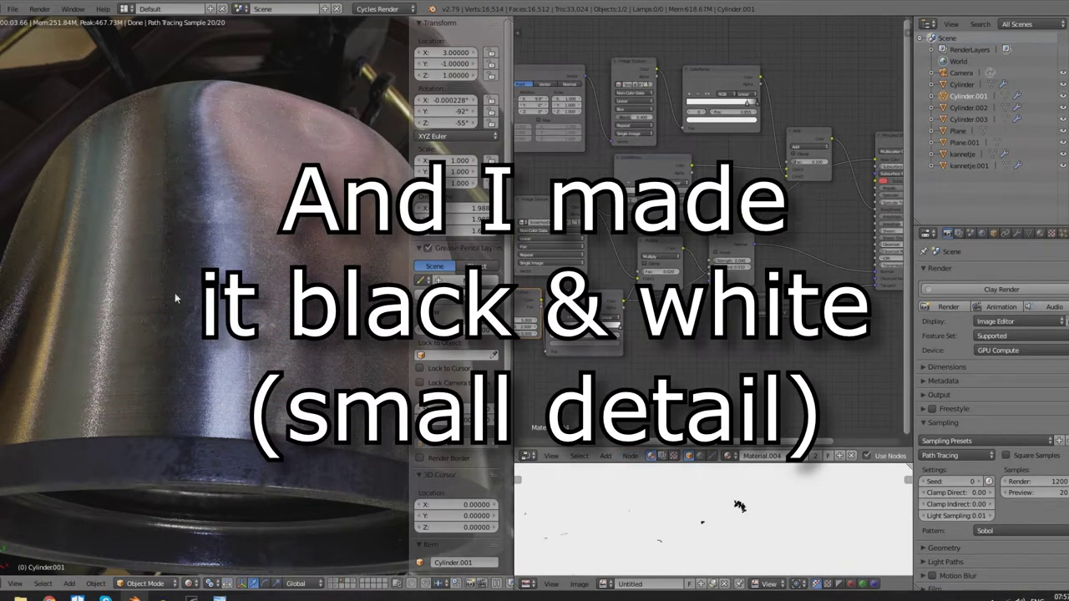
middle_click_drag(556, 377, 790, 375)
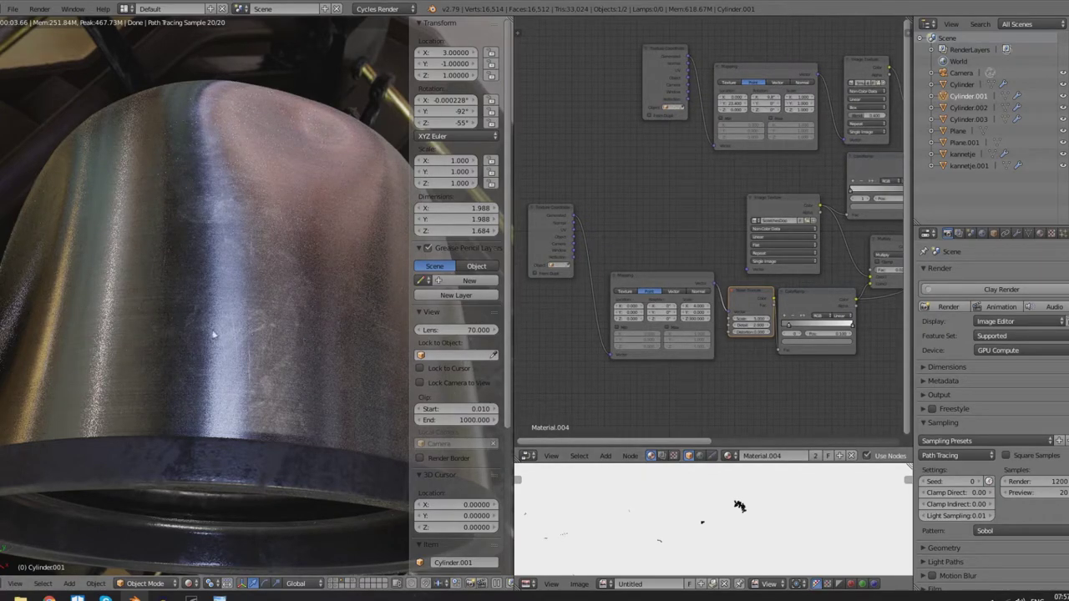
scroll(147, 332, "up", 5)
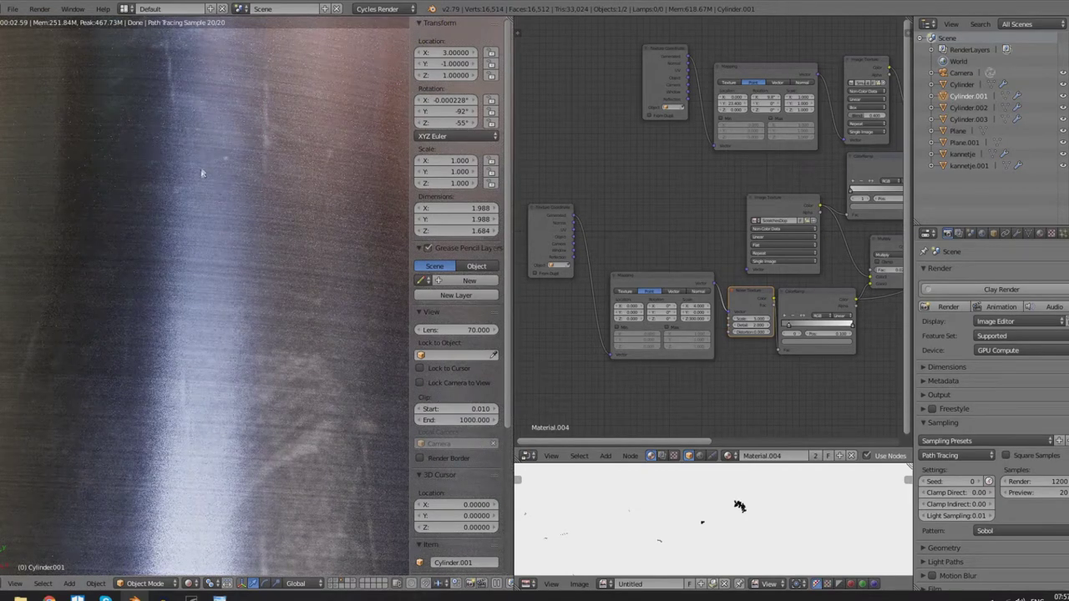
scroll(631, 384, "down", 4)
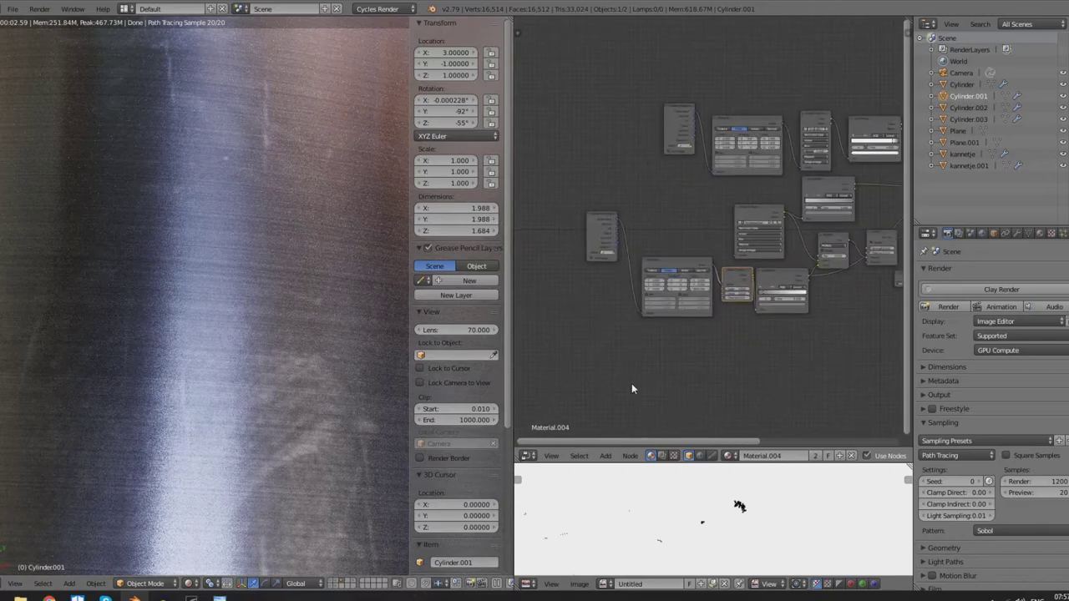
Examine the cup's texture nodes through to the Anisotropic and Tangent inputs of its Principled BSDF.
middle_click_drag(631, 383, 758, 389)
scroll(670, 360, "up", 4)
scroll(668, 360, "up", 4)
middle_click_drag(669, 360, 833, 330)
scroll(285, 360, "down", 5)
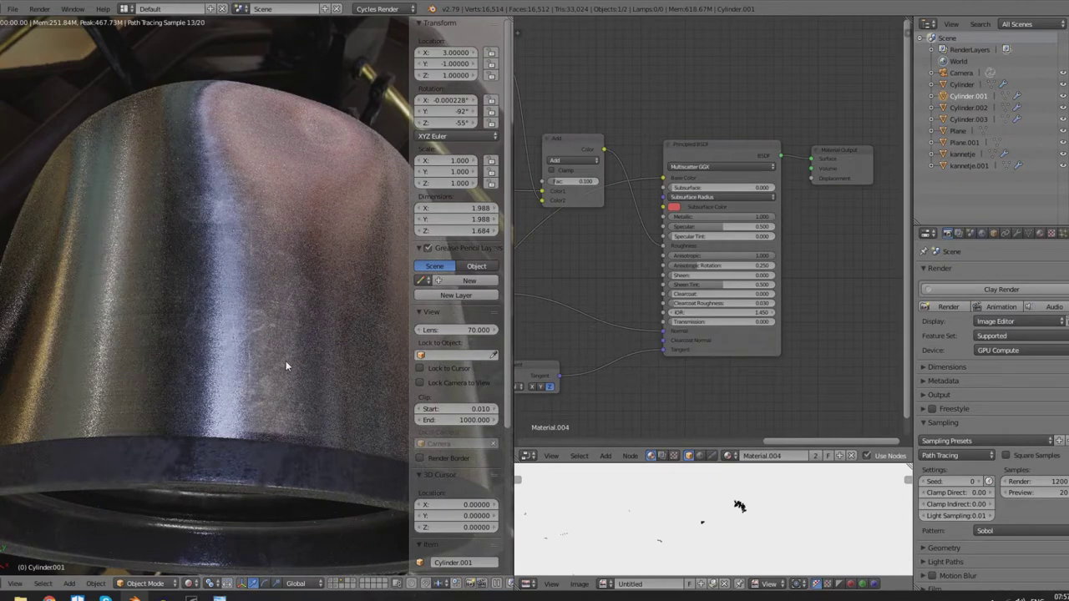
Examine the cup's brushed side and the dent in its closed end, starting from the camera view.
key("KP_0")
middle_click_drag(282, 371, 112, 18, "shift")
scroll(285, 327, "up", 2)
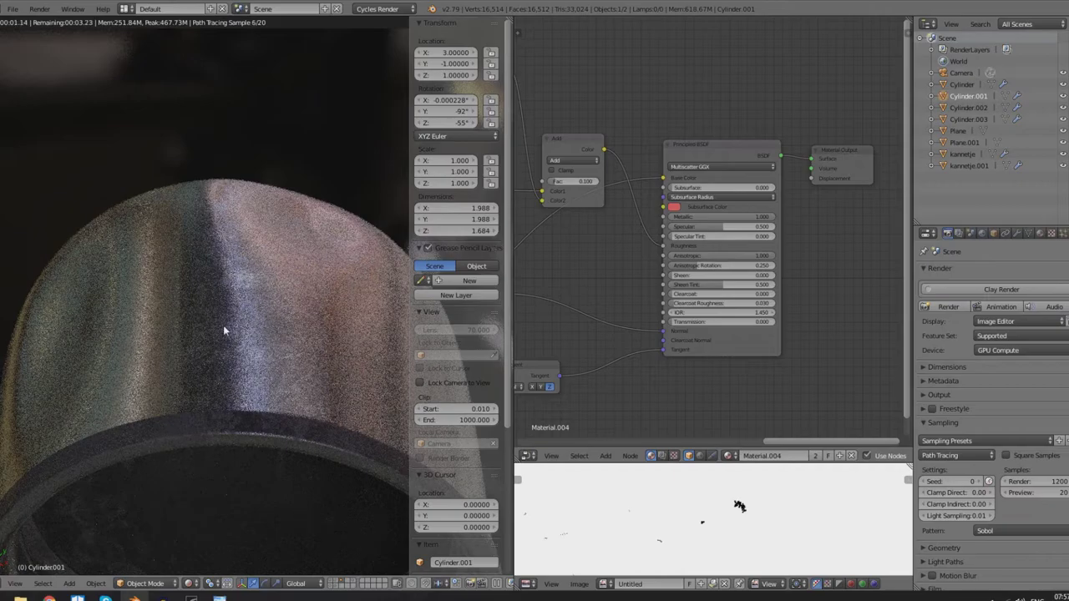
middle_click_drag(227, 326, 219, 290)
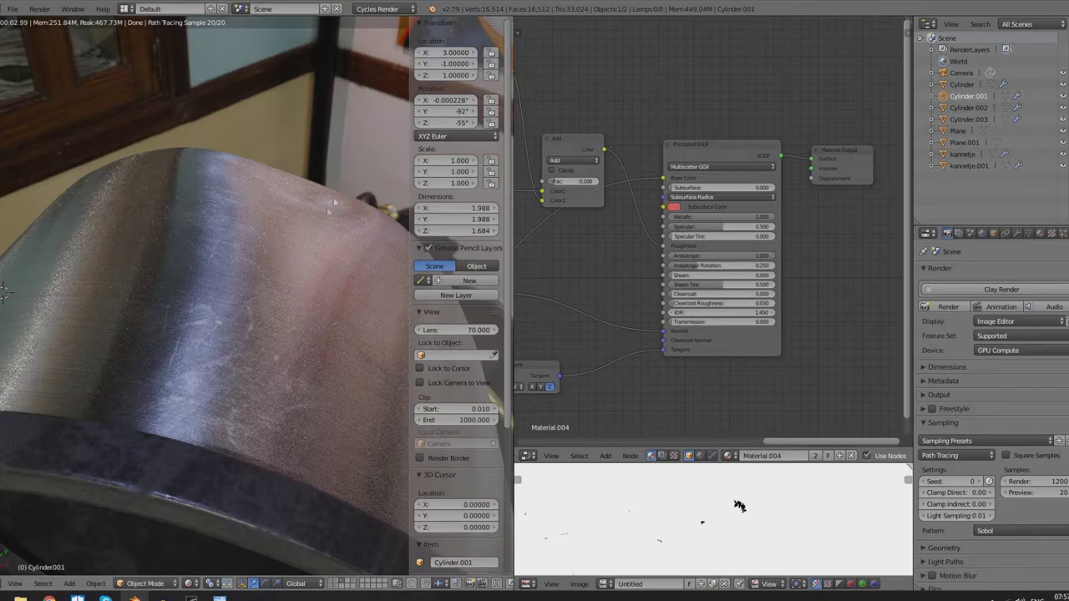
Turn off rendered shading and open the cup's mesh in Edit Mode near the dent.
key("shift+z")
middle_click_drag(294, 234, 280, 236)
middle_click_drag(131, 284, 186, 347)
key("Tab")
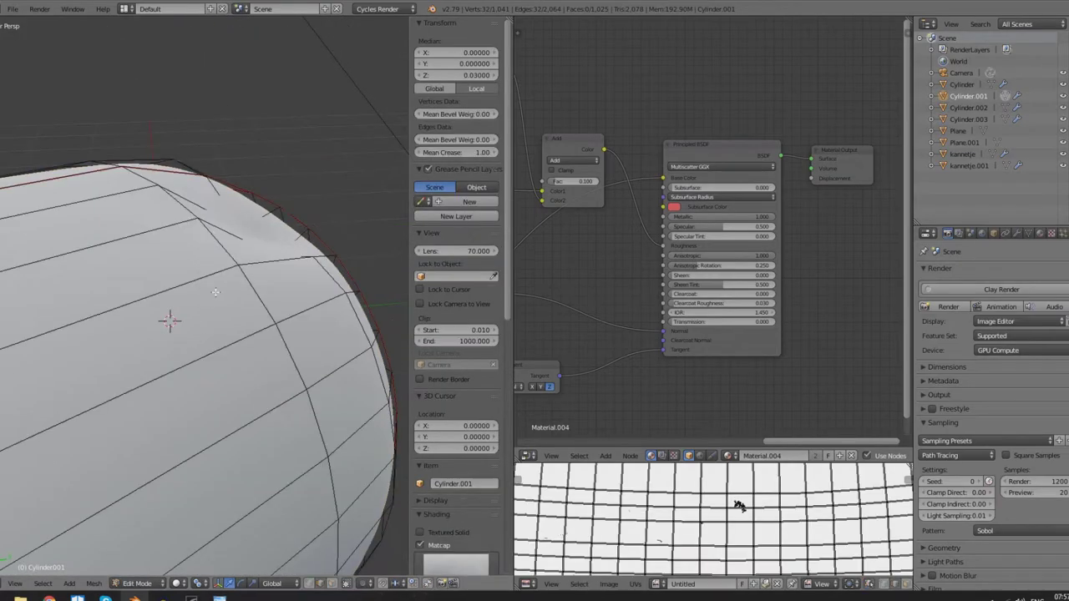
Try moving an edge at the cup's dent and undo the move.
right_click(232, 264)
key("g")
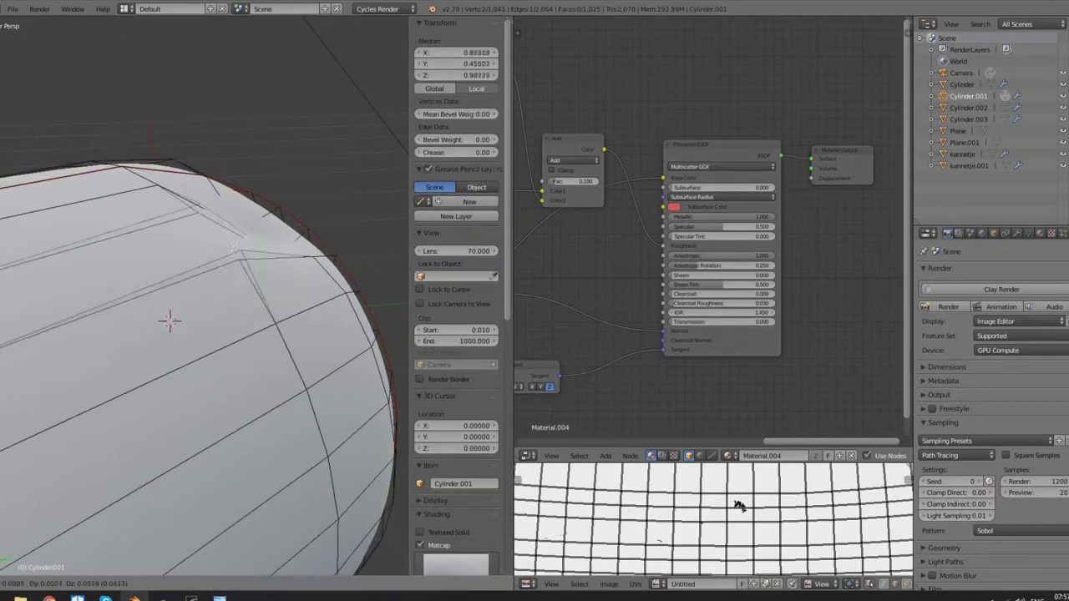
left_click(309, 127)
key("ctrl+z")
middle_click_drag(259, 245, 259, 259)
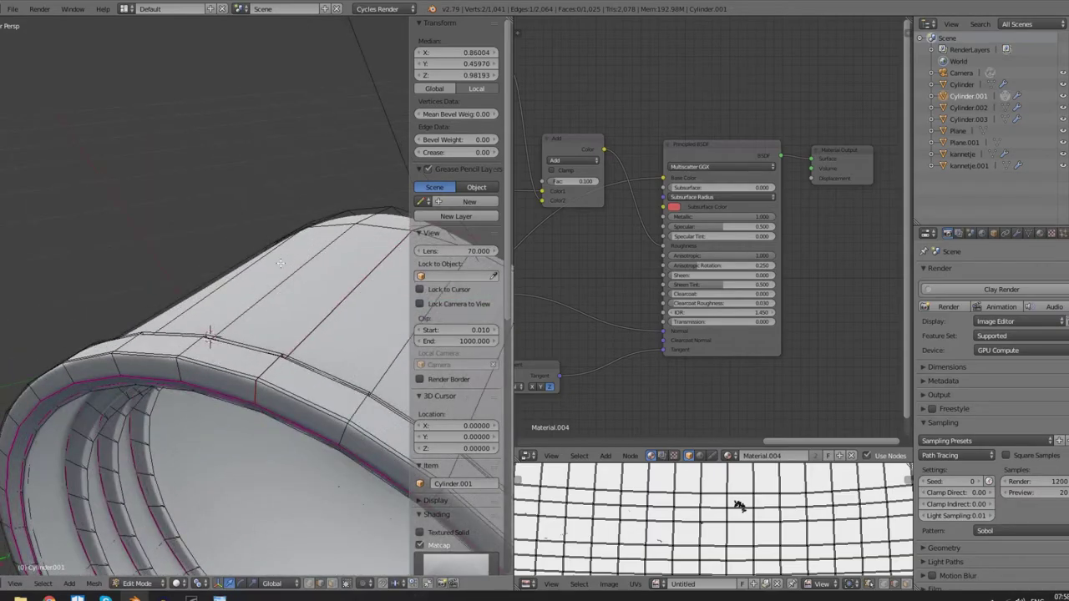